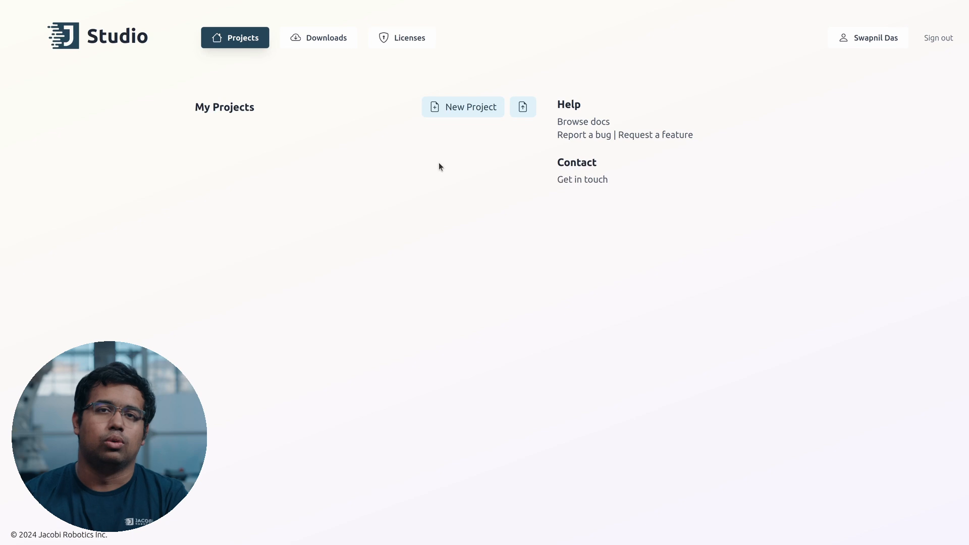
Step: Start a new project, then orbit and zoom around the empty ground grid
{"action": "left_click", "coordinate": [500, 107]}
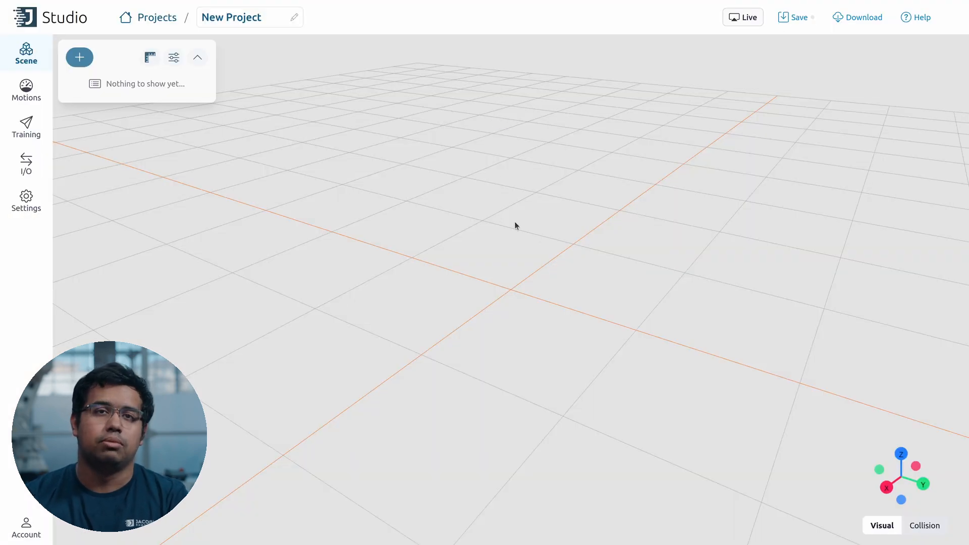
{"action": "left_click_drag", "start_coordinate": [620, 245], "coordinate": [590, 225]}
{"action": "scroll", "coordinate": [576, 251], "scroll_direction": "down", "scroll_amount": 10}
{"action": "scroll", "coordinate": [574, 251], "scroll_direction": "down", "scroll_amount": 3}
{"action": "scroll", "coordinate": [575, 229], "scroll_direction": "up", "scroll_amount": 3}
{"action": "scroll", "coordinate": [575, 225], "scroll_direction": "up", "scroll_amount": 3}
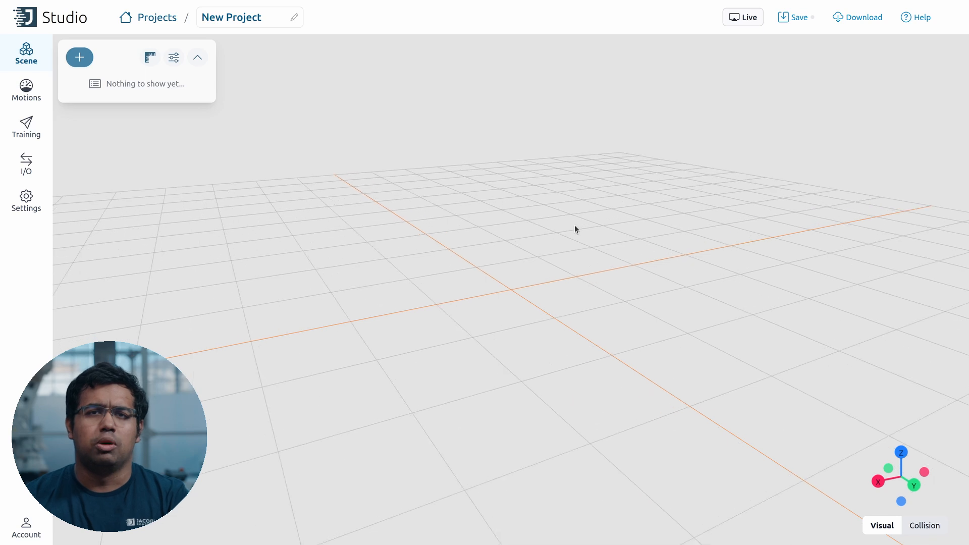
{"action": "scroll", "coordinate": [574, 228], "scroll_direction": "up", "scroll_amount": 3}
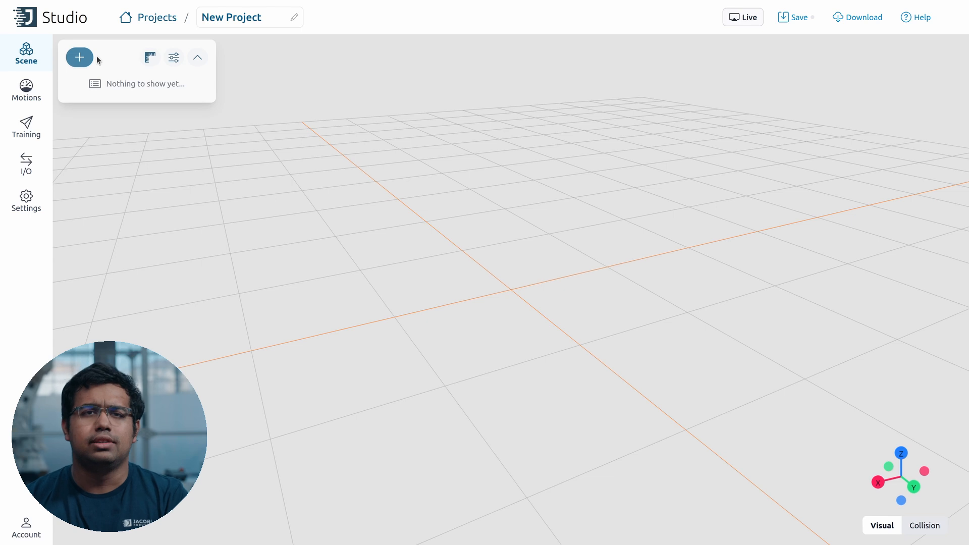
Step: Add a box obstacle at Z 0.015 with size 0.635 × 0.75 × 0.03 m
{"action": "left_click", "coordinate": [80, 57]}
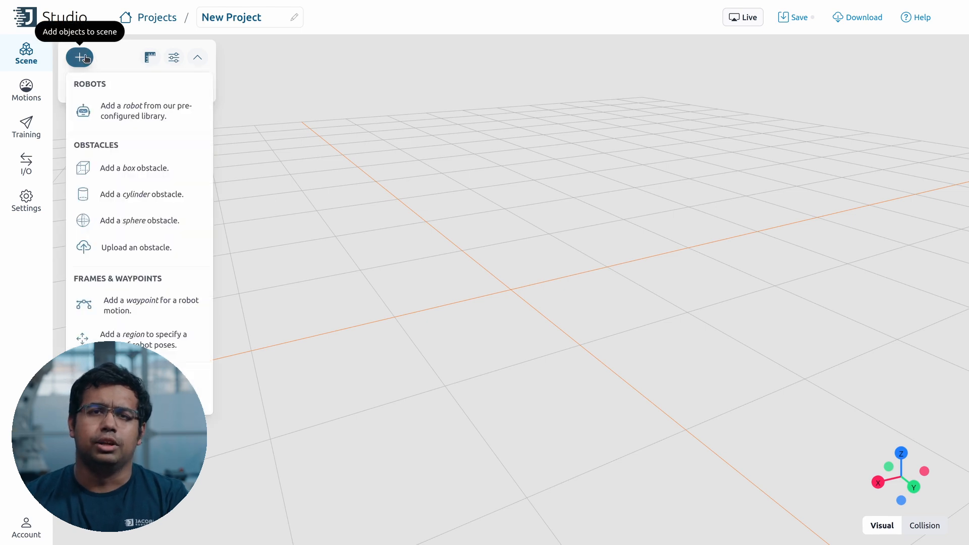
{"action": "left_click", "coordinate": [150, 176]}
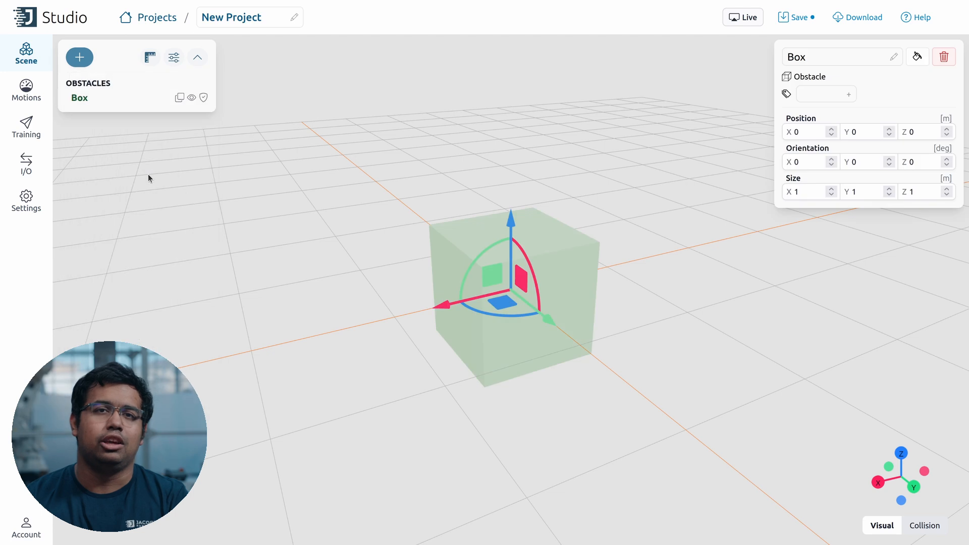
{"action": "left_click", "coordinate": [804, 133]}
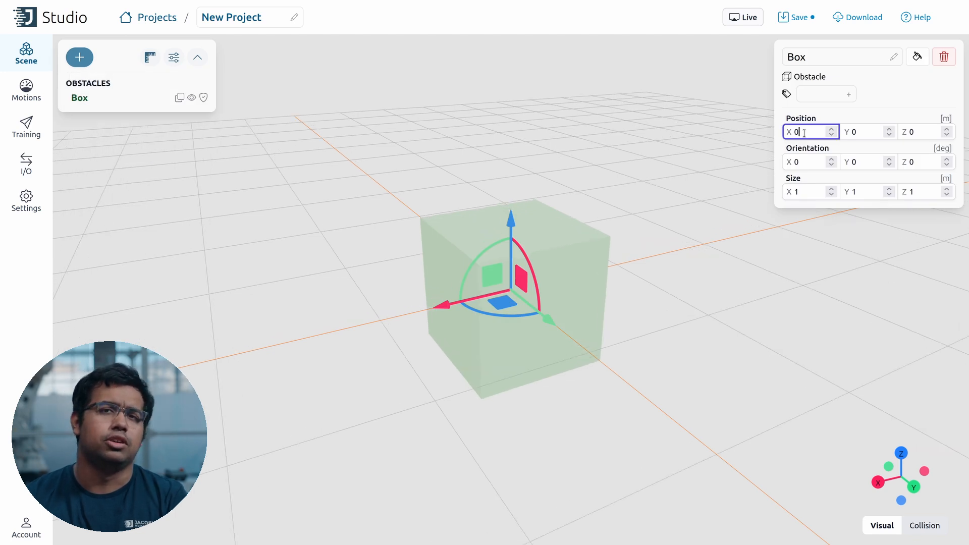
{"action": "key", "text": "Tab"}
{"action": "key", "text": "Tab"}
{"action": "type", "text": "0.015"}
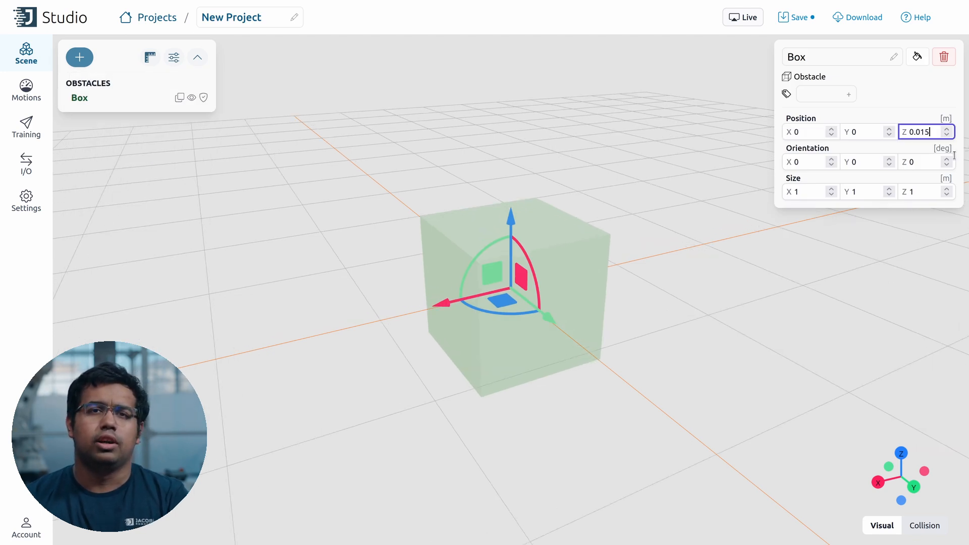
{"action": "left_click", "coordinate": [804, 191]}
{"action": "key", "text": "BackSpace"}
{"action": "type", "text": "0.635"}
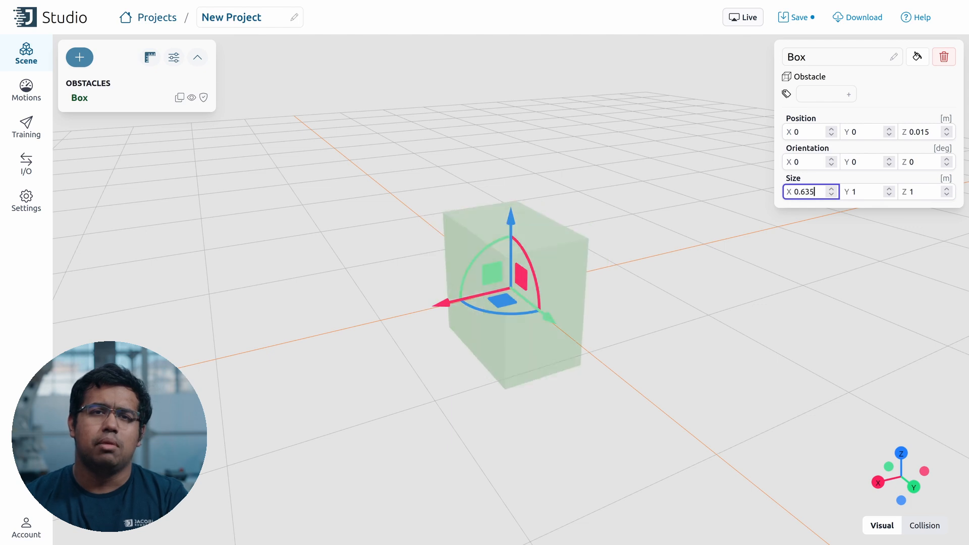
{"action": "key", "text": "Tab"}
{"action": "type", "text": "0.75"}
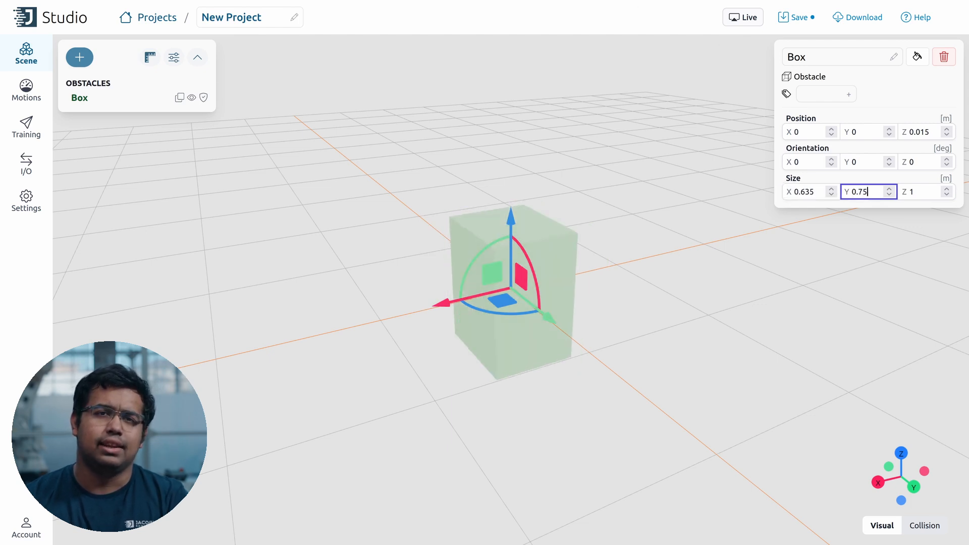
{"action": "key", "text": "Tab"}
{"action": "type", "text": "0.03"}
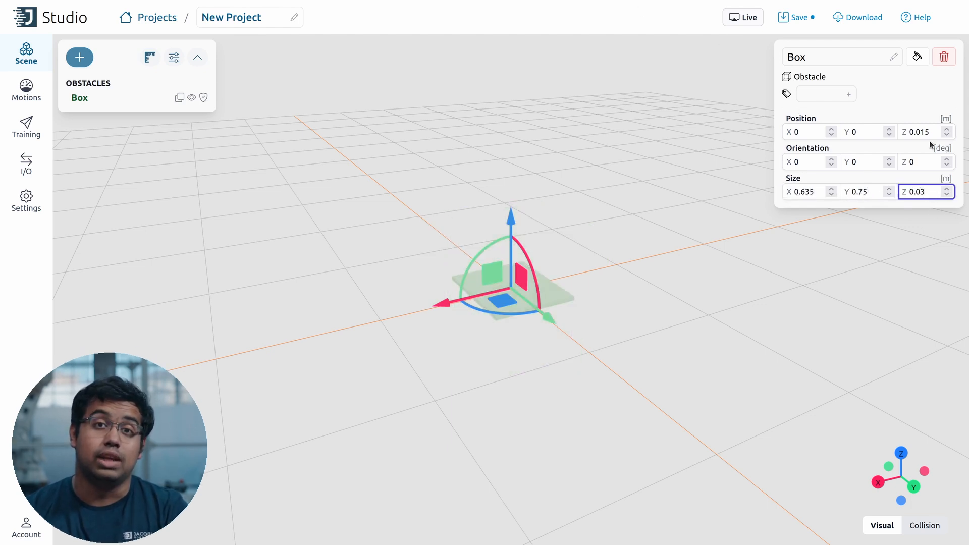
Step: Give the box a colour and rename it 'Pedestal Base'
{"action": "left_click", "coordinate": [917, 56]}
{"action": "left_click", "coordinate": [919, 104]}
{"action": "left_click", "coordinate": [784, 55]}
{"action": "type", "text": "Pedestal Base"}
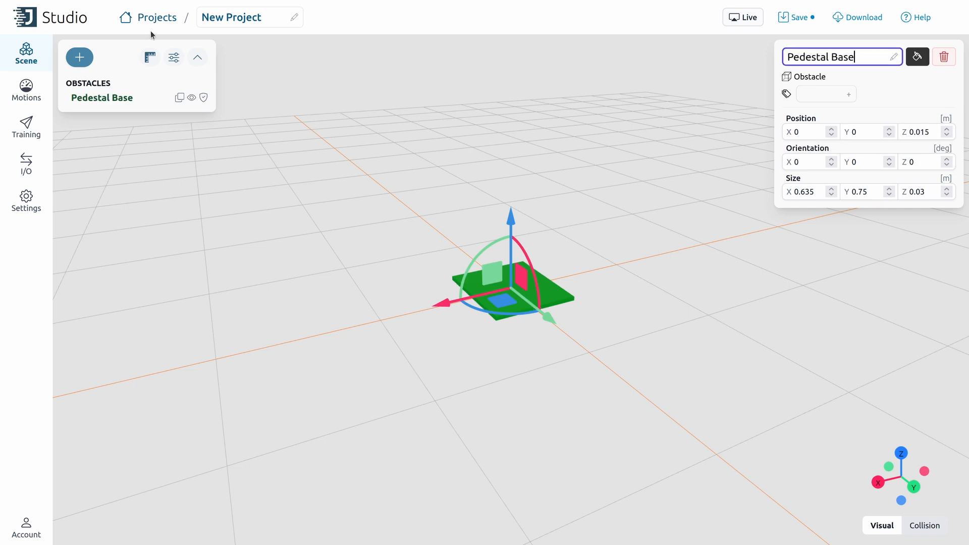
Step: Add a cylinder obstacle and name it 'Pedestal Frame'
{"action": "left_click", "coordinate": [79, 57]}
{"action": "left_click", "coordinate": [81, 190]}
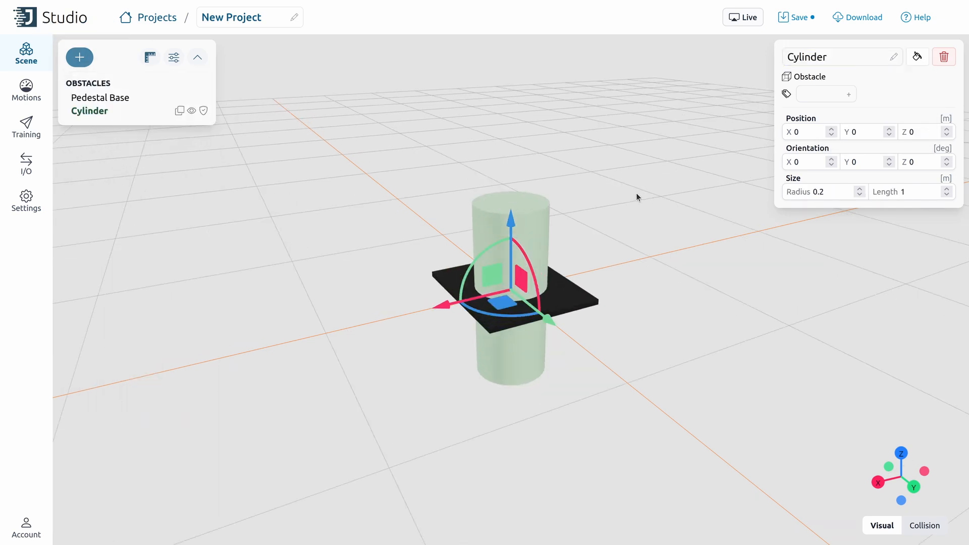
{"action": "left_click_drag", "start_coordinate": [635, 193], "coordinate": [671, 247]}
{"action": "double_click", "coordinate": [807, 57]}
{"action": "type", "text": "Pedestal Frame"}
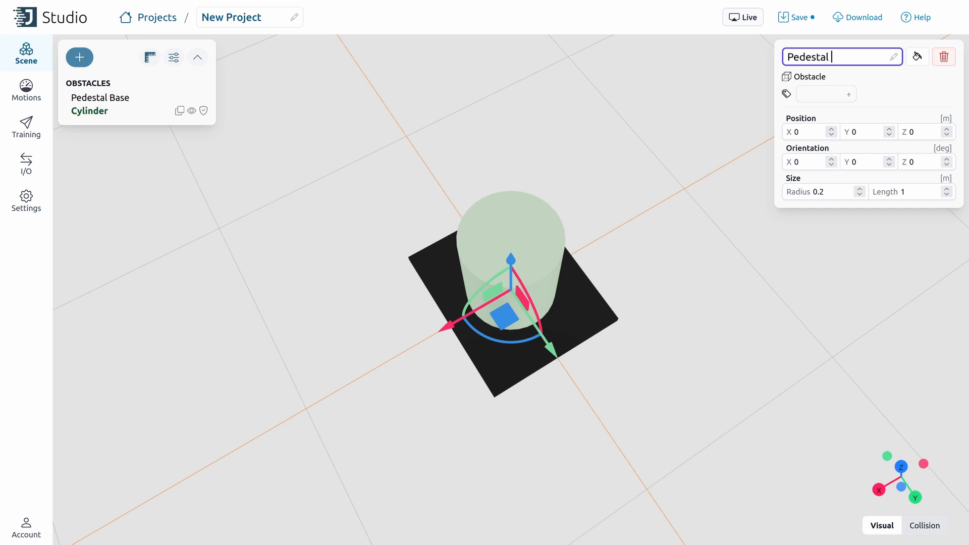
Step: Set the cylinder to Z 0.454, radius 0.292 and length 0.851 m
{"action": "left_click", "coordinate": [915, 137]}
{"action": "type", "text": ".454"}
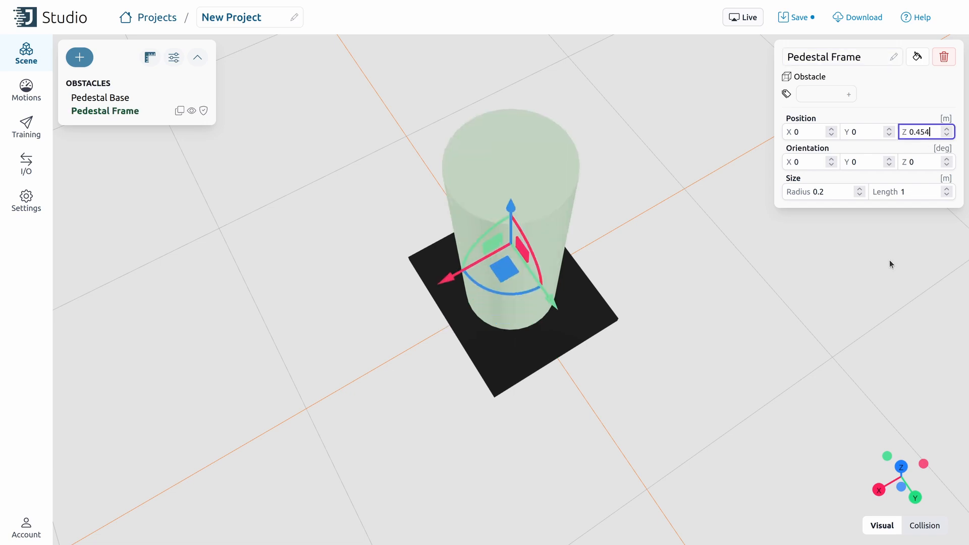
{"action": "left_click", "coordinate": [823, 192]}
{"action": "type", "text": "92"}
{"action": "double_click", "coordinate": [899, 193]}
{"action": "type", "text": "85"}
{"action": "key", "text": "BackSpace"}
{"action": "key", "text": "BackSpace"}
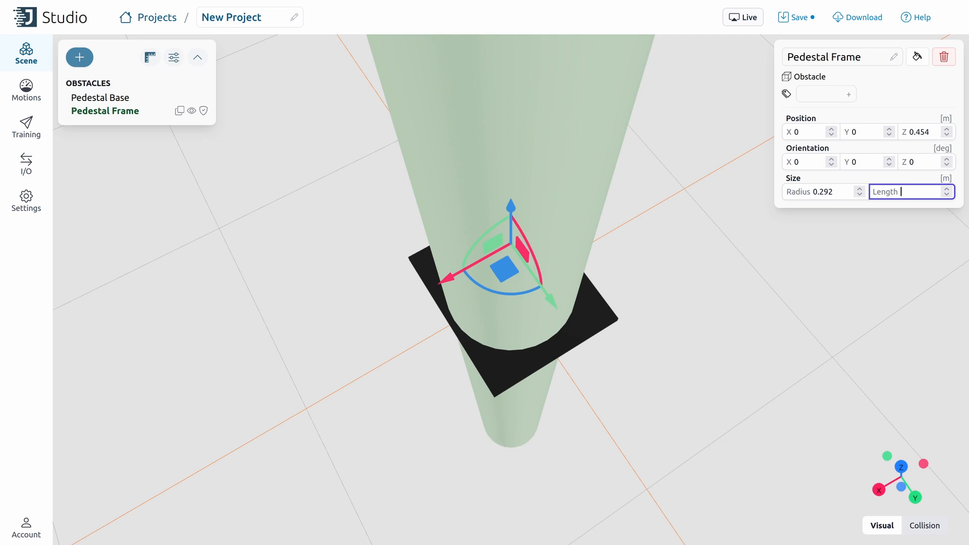
{"action": "type", "text": "0.851"}
Step: Colour the cylinder with the darkest swatch and save the project
{"action": "left_click_drag", "start_coordinate": [652, 294], "coordinate": [662, 244]}
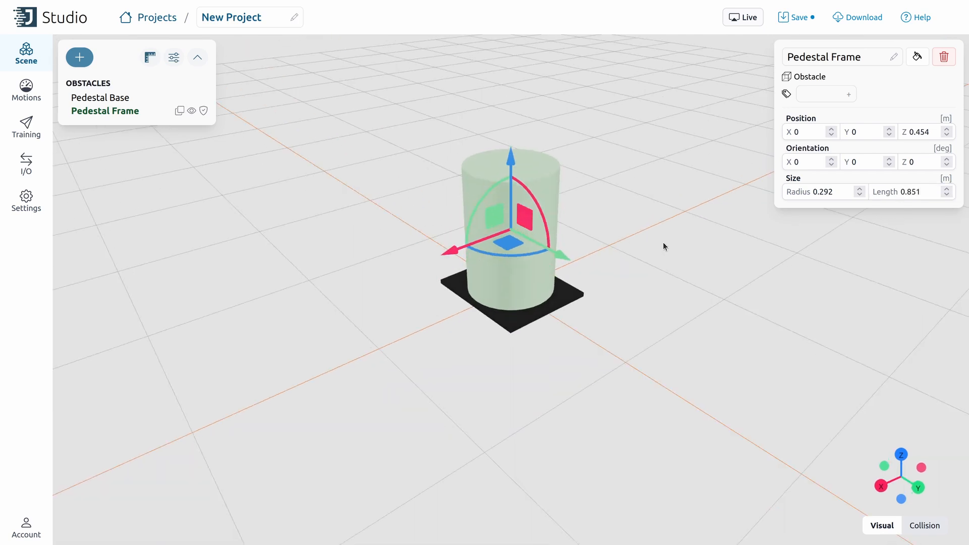
{"action": "left_click", "coordinate": [917, 56]}
{"action": "left_click", "coordinate": [901, 87]}
{"action": "left_click", "coordinate": [917, 56]}
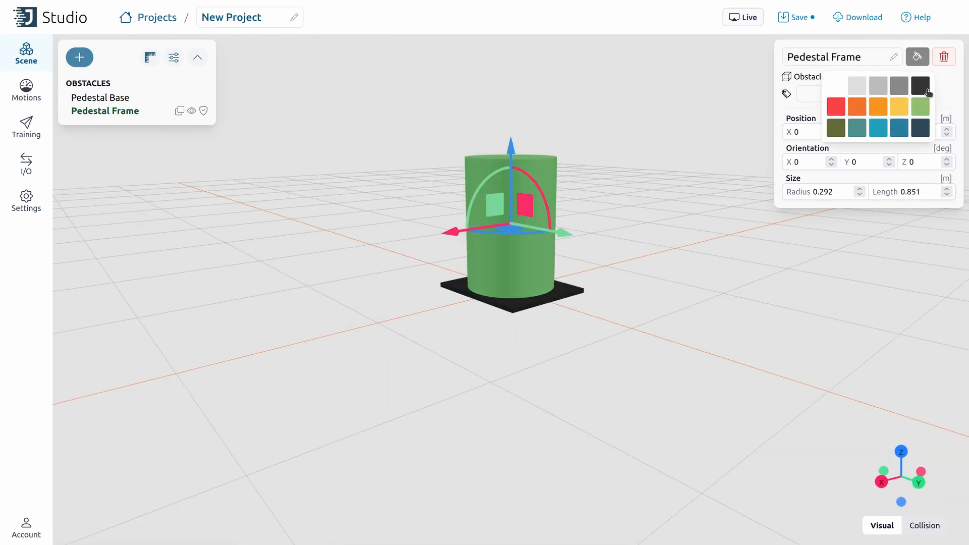
{"action": "left_click", "coordinate": [922, 88]}
{"action": "left_click", "coordinate": [785, 20]}
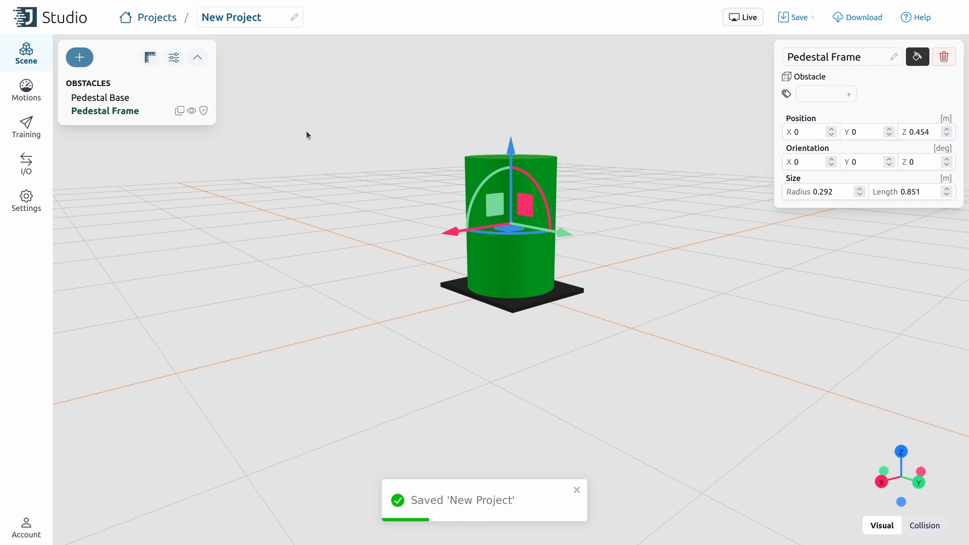
{"action": "left_click_drag", "start_coordinate": [266, 19], "coordinate": [203, 18]}
Step: Change the breadcrumb project title to 'Robot Cell'
{"action": "type", "text": "Robot Cell"}
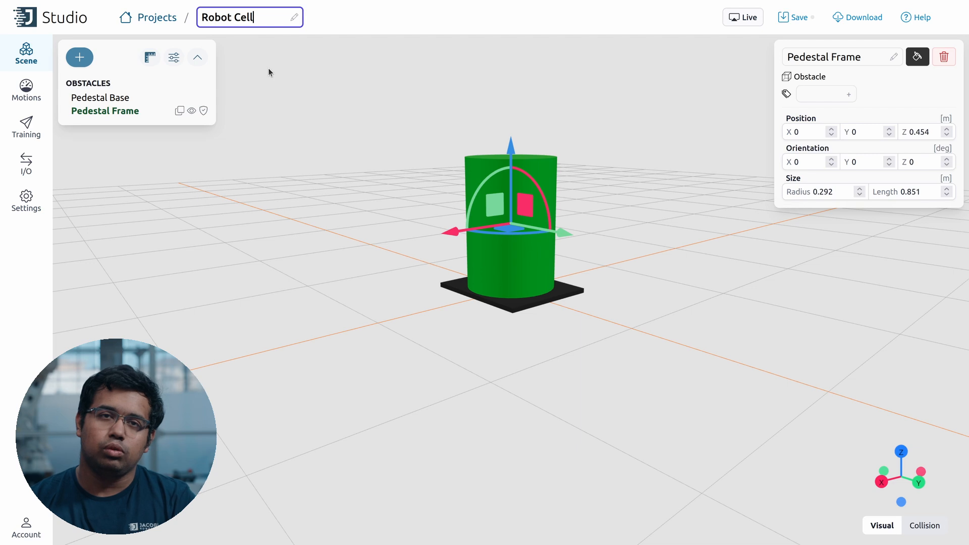
{"action": "left_click", "coordinate": [266, 88]}
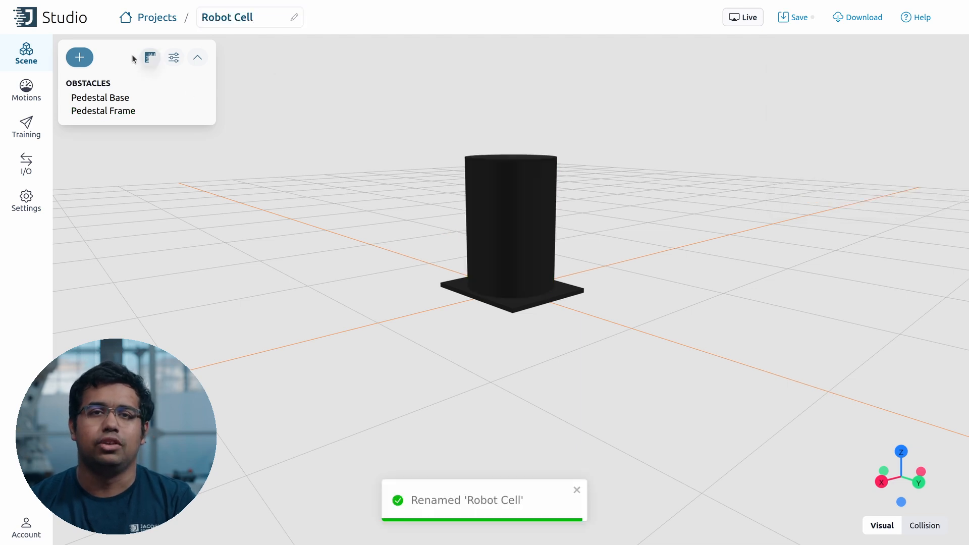
{"action": "left_click", "coordinate": [81, 57]}
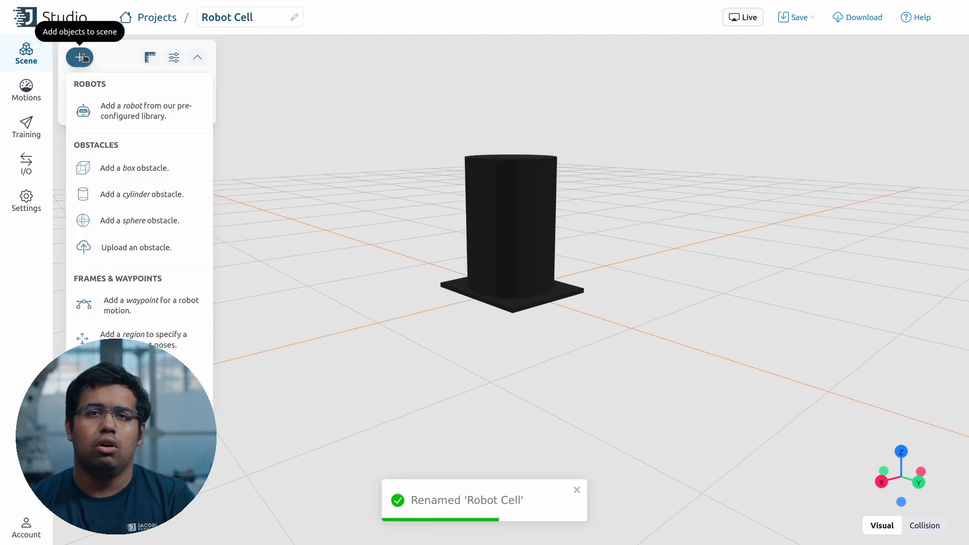
Step: Upload Conveyor_Robot_Cell.stp from Downloads as a custom obstacle and save the project
{"action": "left_click", "coordinate": [128, 249]}
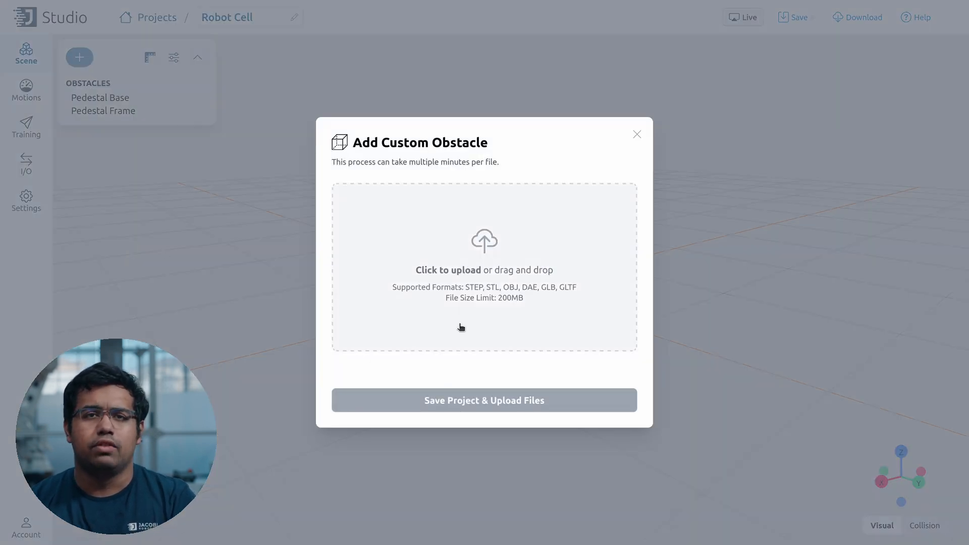
{"action": "left_click", "coordinate": [447, 297]}
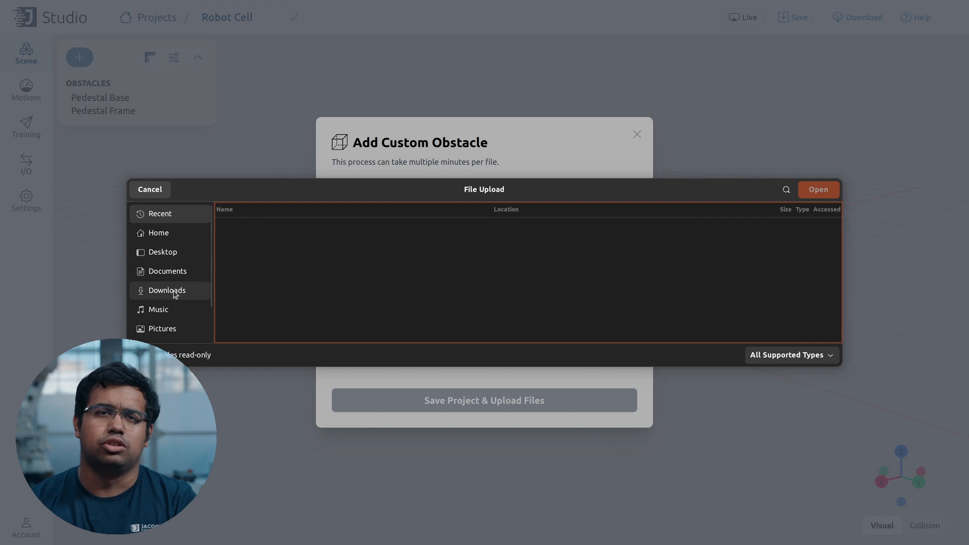
{"action": "left_click", "coordinate": [185, 291]}
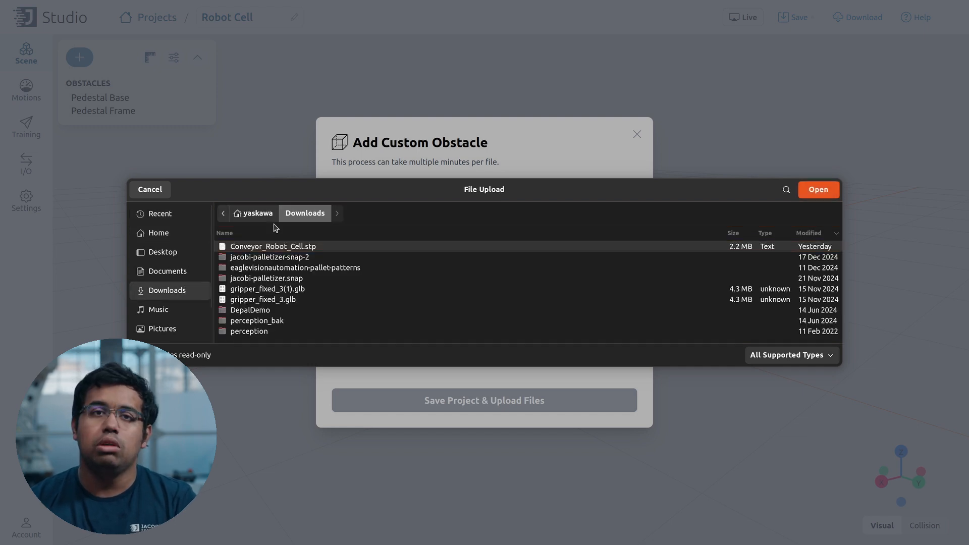
{"action": "double_click", "coordinate": [273, 248]}
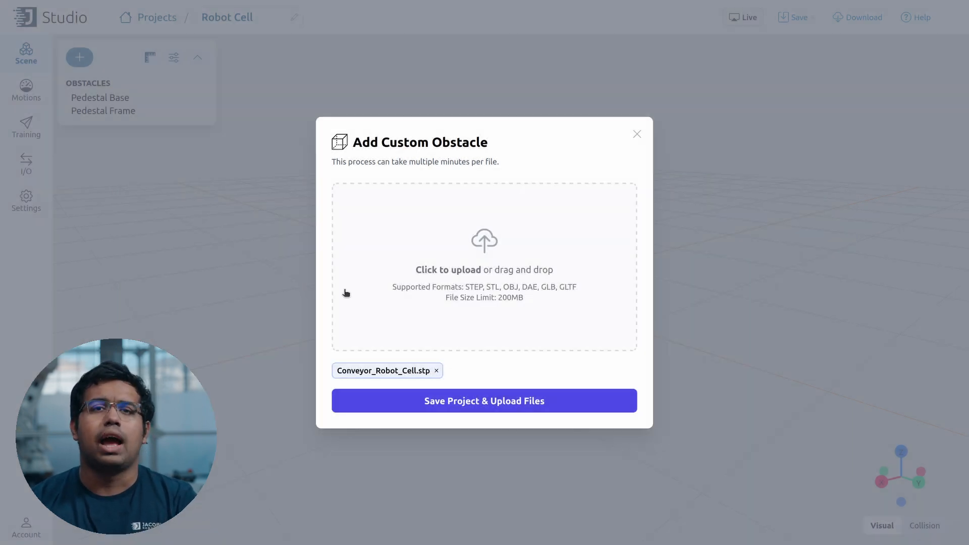
{"action": "left_click", "coordinate": [559, 405]}
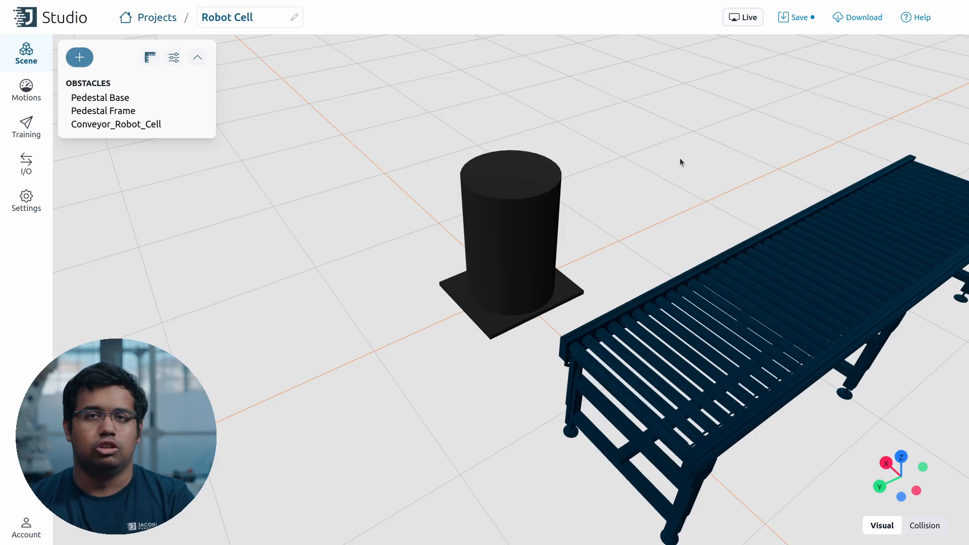
{"action": "scroll", "coordinate": [680, 158], "scroll_direction": "down", "scroll_amount": 5}
{"action": "left_click_drag", "start_coordinate": [675, 162], "coordinate": [675, 151]}
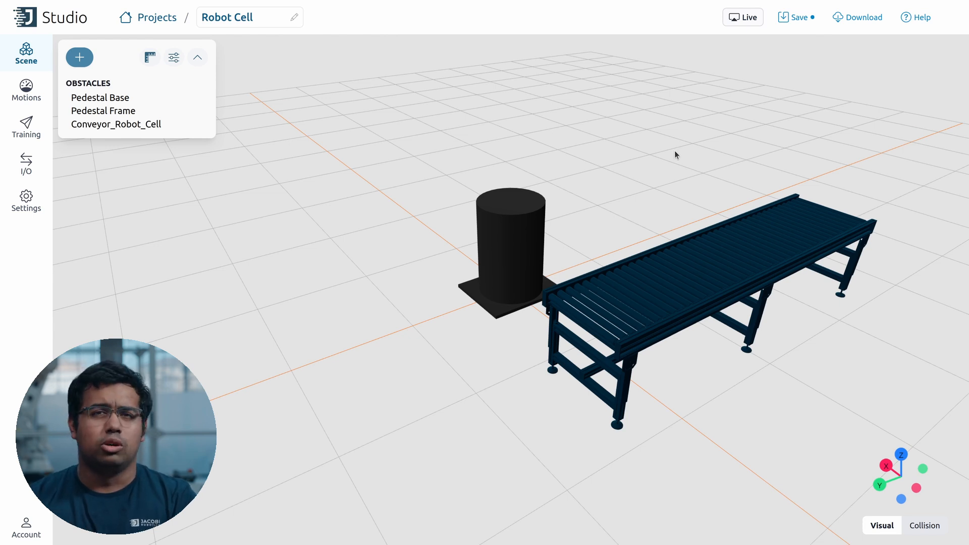
Step: Save the project and add the ABB IRB4600 60/205 robot from the robot library
{"action": "left_click", "coordinate": [785, 13]}
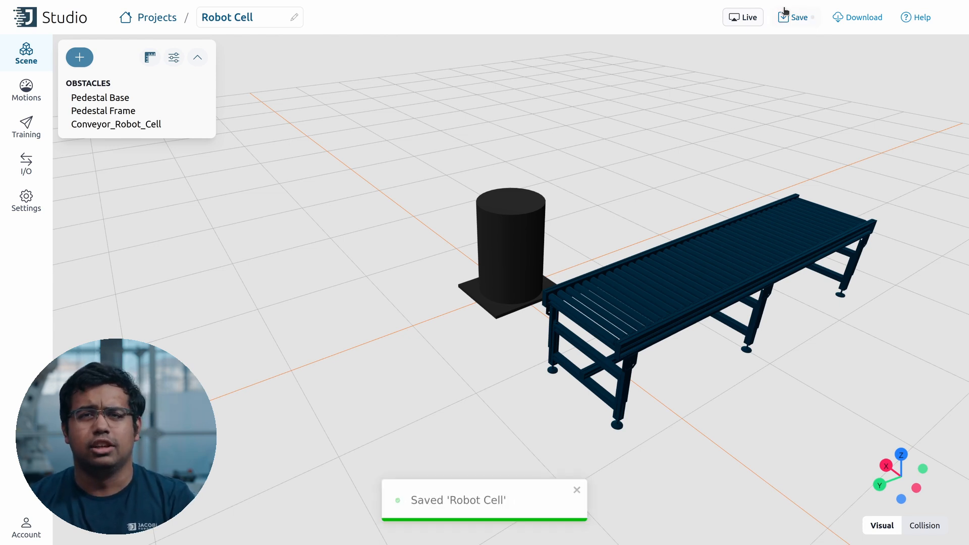
{"action": "left_click", "coordinate": [71, 57]}
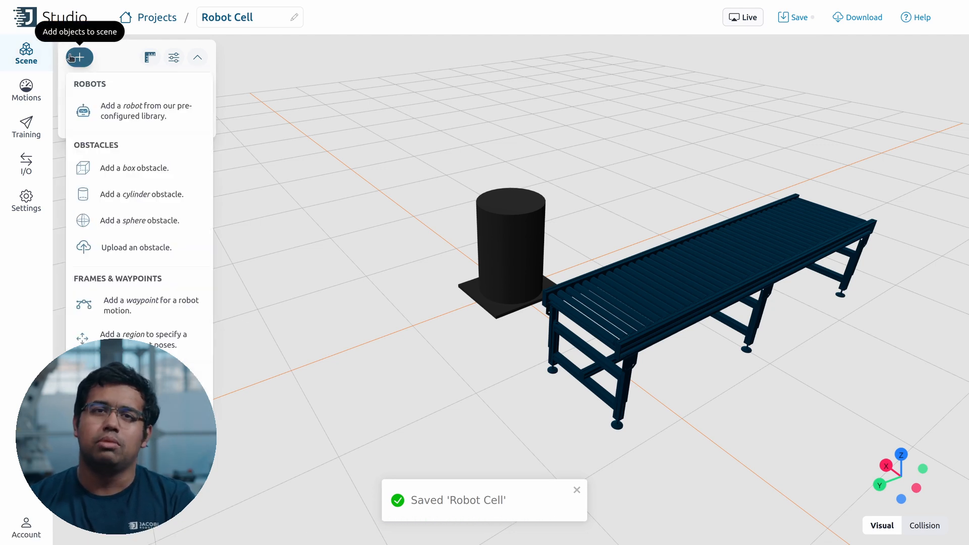
{"action": "left_click", "coordinate": [124, 108]}
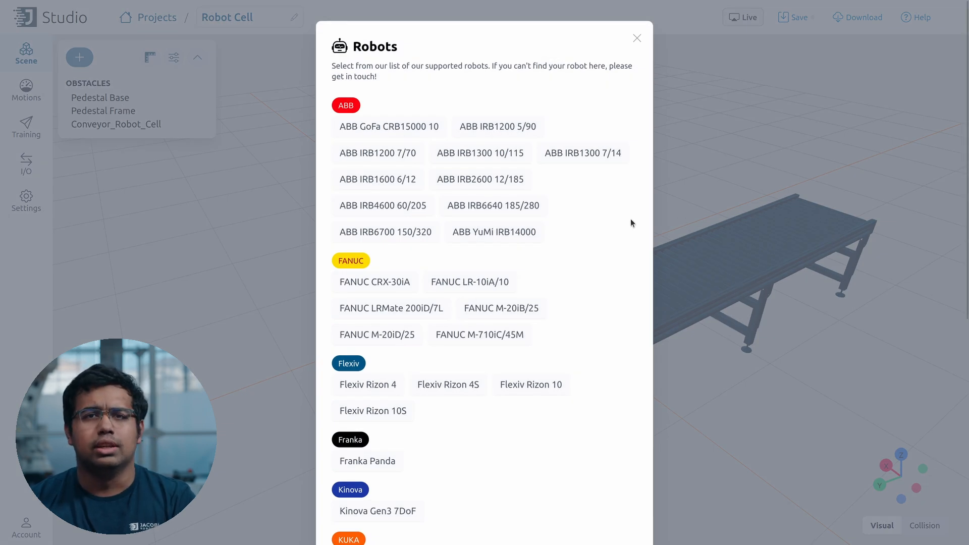
{"action": "scroll", "coordinate": [628, 222], "scroll_direction": "down", "scroll_amount": 7}
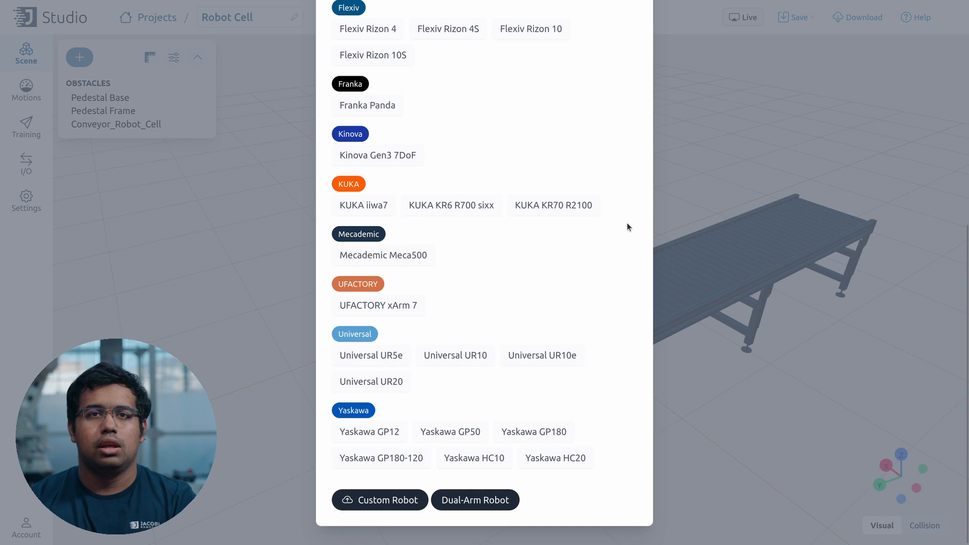
{"action": "scroll", "coordinate": [628, 225], "scroll_direction": "up", "scroll_amount": 7}
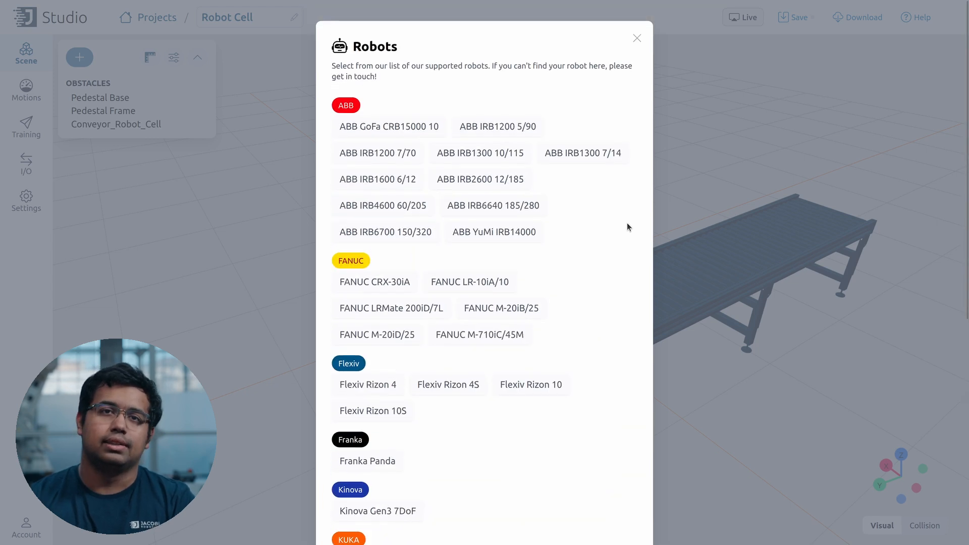
{"action": "left_click", "coordinate": [418, 204]}
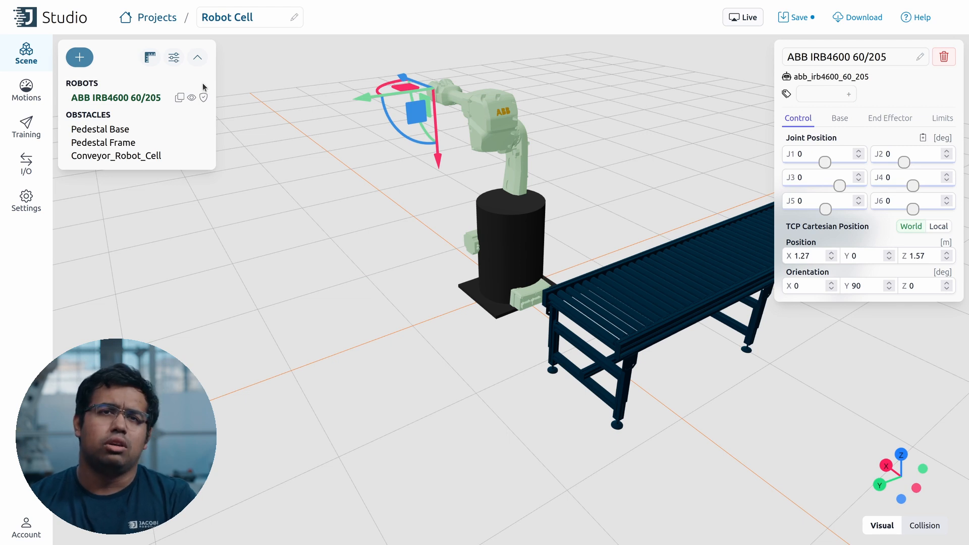
Step: Set the robot base to Position Z 0.88 and Orientation Z 180°, then deselect it
{"action": "left_click", "coordinate": [838, 121]}
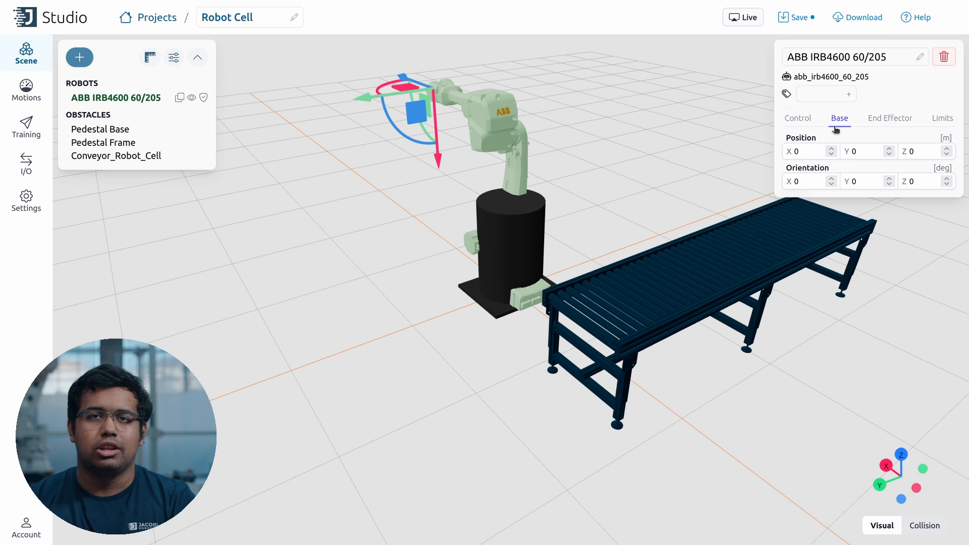
{"action": "left_click", "coordinate": [918, 150]}
{"action": "key", "text": "BackSpace"}
{"action": "type", "text": "0.88"}
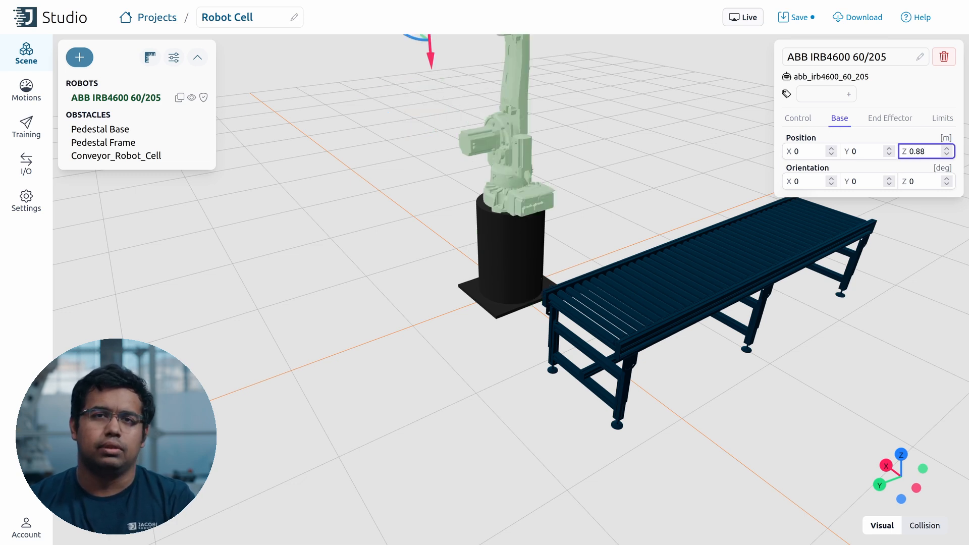
{"action": "left_click", "coordinate": [918, 181]}
{"action": "double_click", "coordinate": [918, 180]}
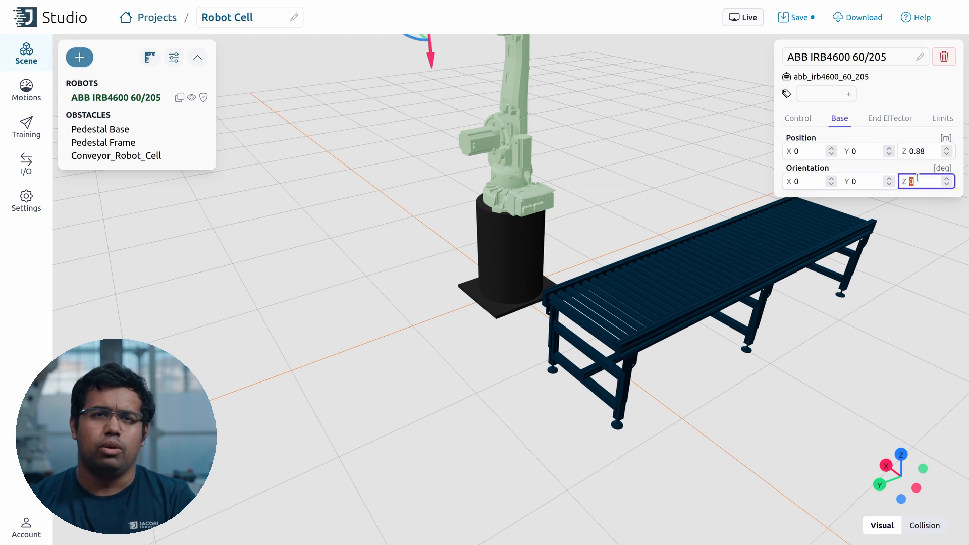
{"action": "type", "text": "180"}
{"action": "scroll", "coordinate": [362, 313], "scroll_direction": "up", "scroll_amount": 2}
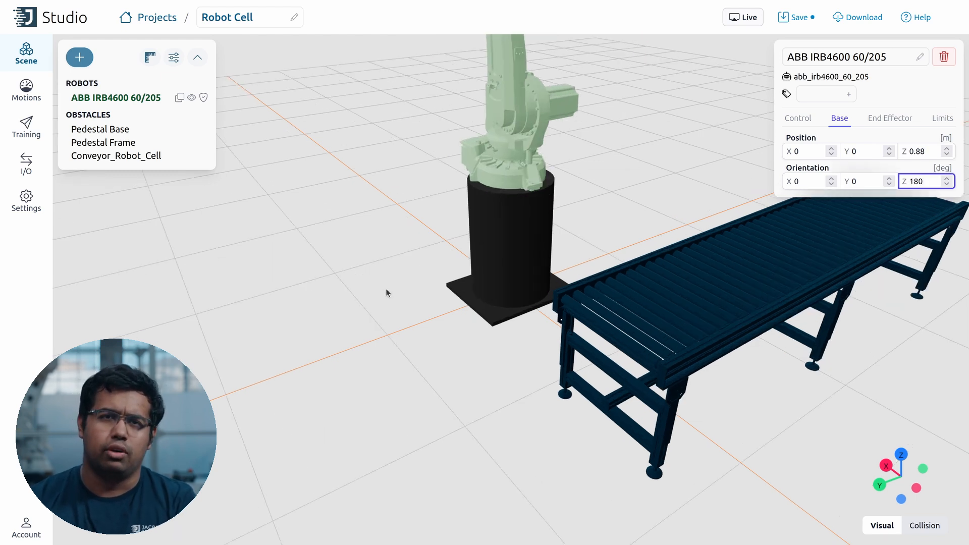
{"action": "left_click_drag", "start_coordinate": [392, 287], "coordinate": [390, 318]}
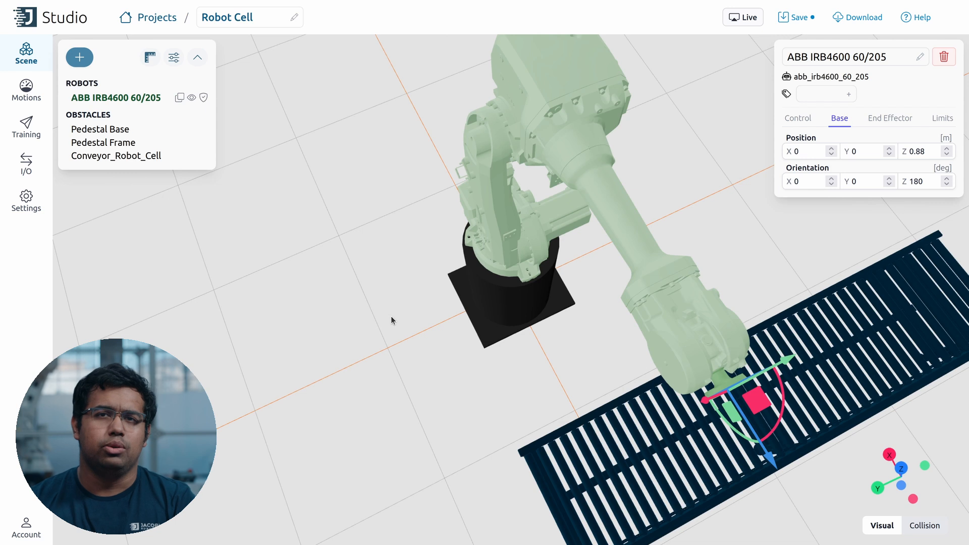
{"action": "scroll", "coordinate": [391, 317], "scroll_direction": "down", "scroll_amount": 2}
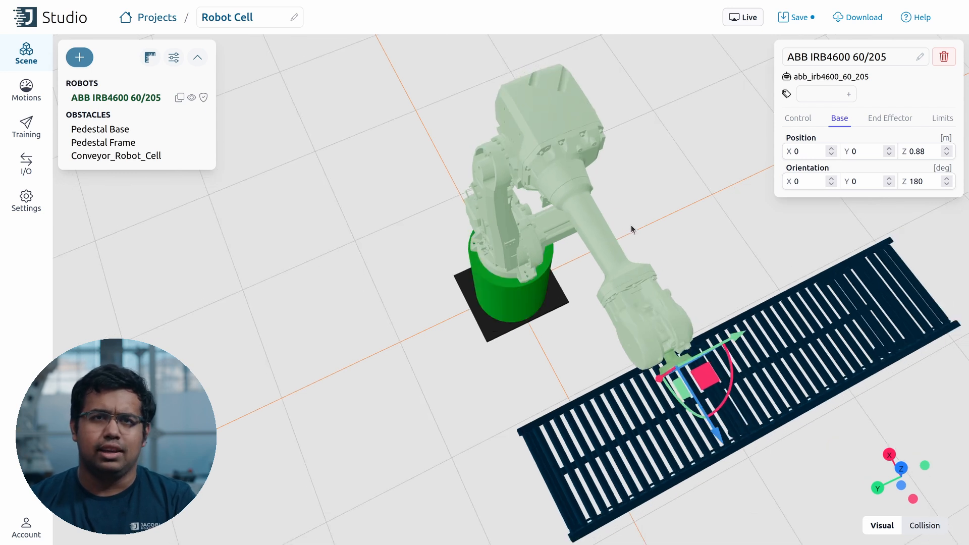
{"action": "left_click", "coordinate": [679, 193]}
{"action": "left_click_drag", "start_coordinate": [678, 193], "coordinate": [680, 174]}
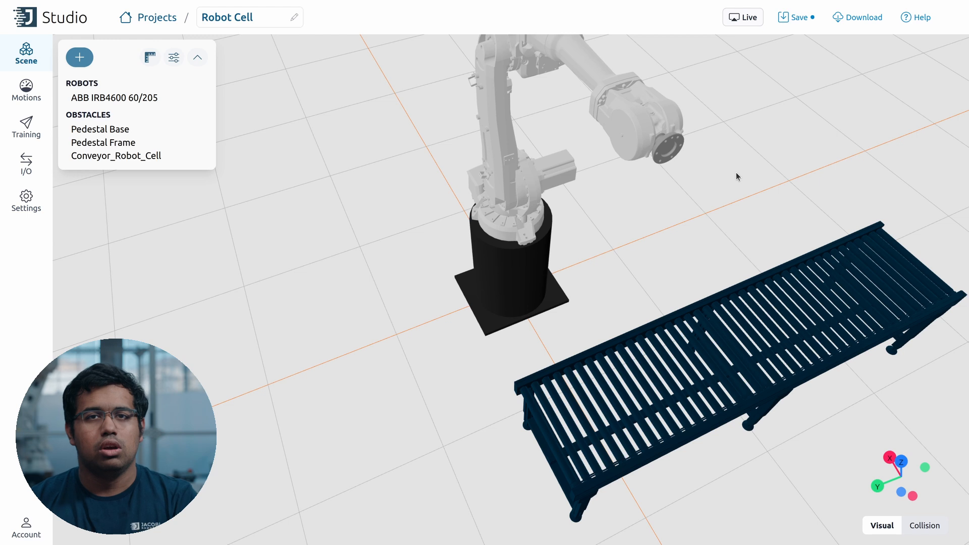
Step: Select the robot and drag its tool point to move, lower and swing the arm
{"action": "scroll", "coordinate": [737, 174], "scroll_direction": "down", "scroll_amount": 1}
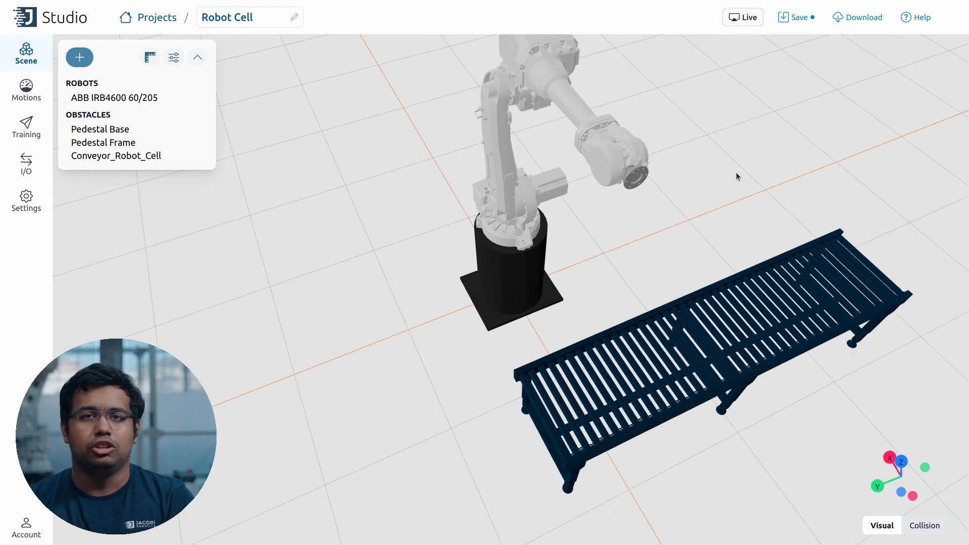
{"action": "scroll", "coordinate": [736, 174], "scroll_direction": "down", "scroll_amount": 1}
{"action": "scroll", "coordinate": [737, 174], "scroll_direction": "down", "scroll_amount": 1}
{"action": "scroll", "coordinate": [735, 175], "scroll_direction": "up", "scroll_amount": 2}
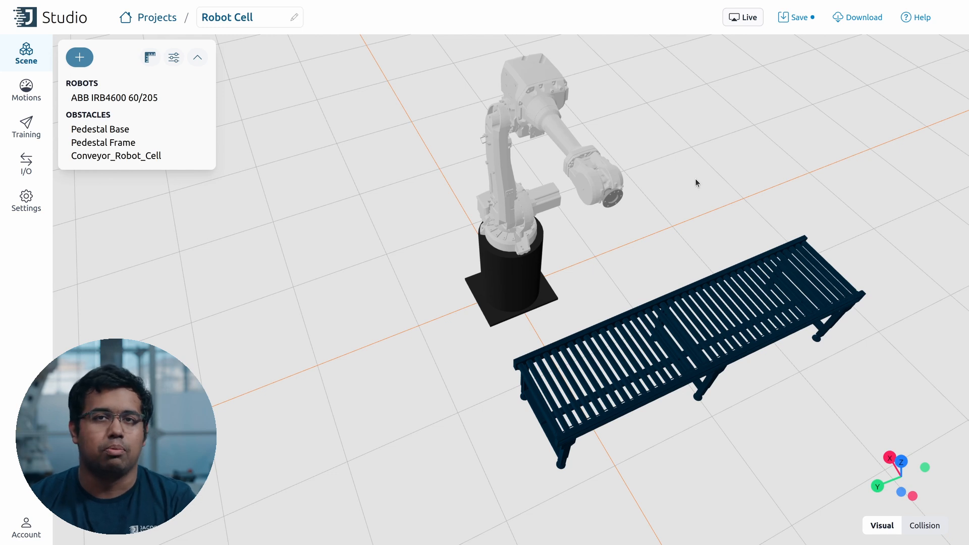
{"action": "left_click", "coordinate": [612, 202]}
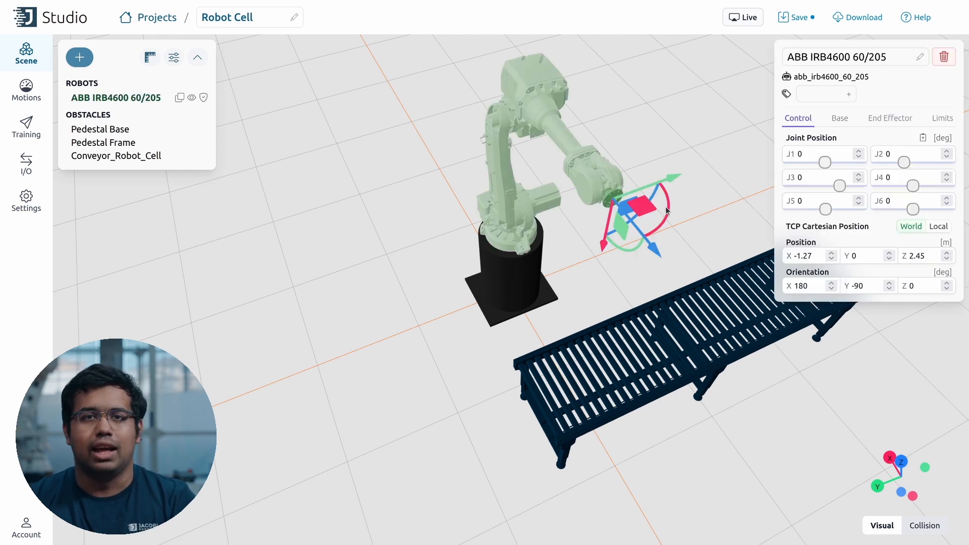
{"action": "left_click_drag", "start_coordinate": [667, 211], "coordinate": [705, 186]}
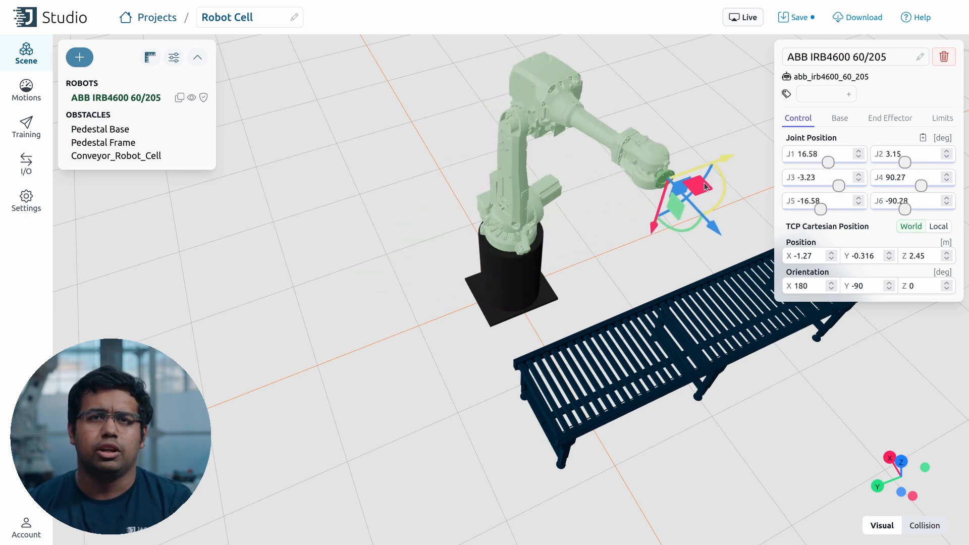
{"action": "left_click_drag", "start_coordinate": [653, 217], "coordinate": [647, 180]}
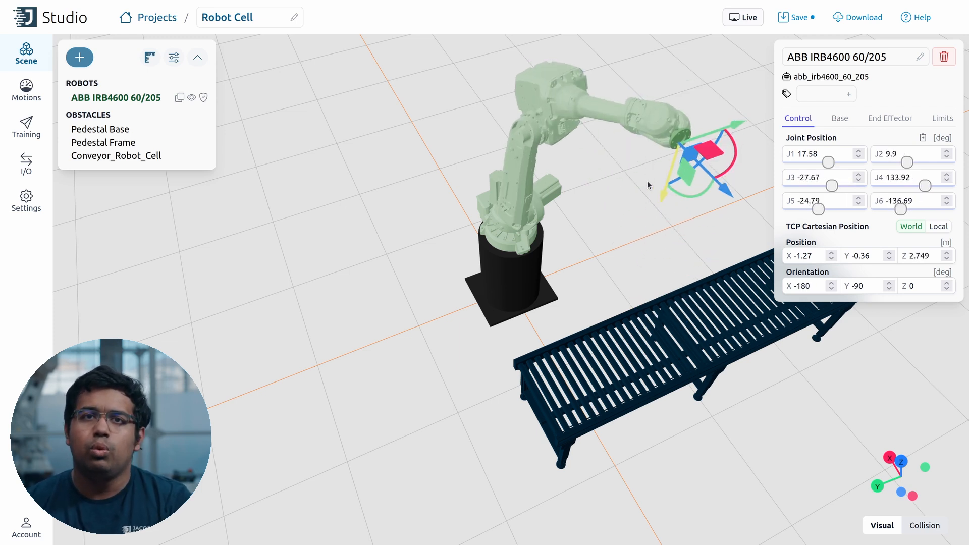
{"action": "left_click_drag", "start_coordinate": [716, 135], "coordinate": [554, 201]}
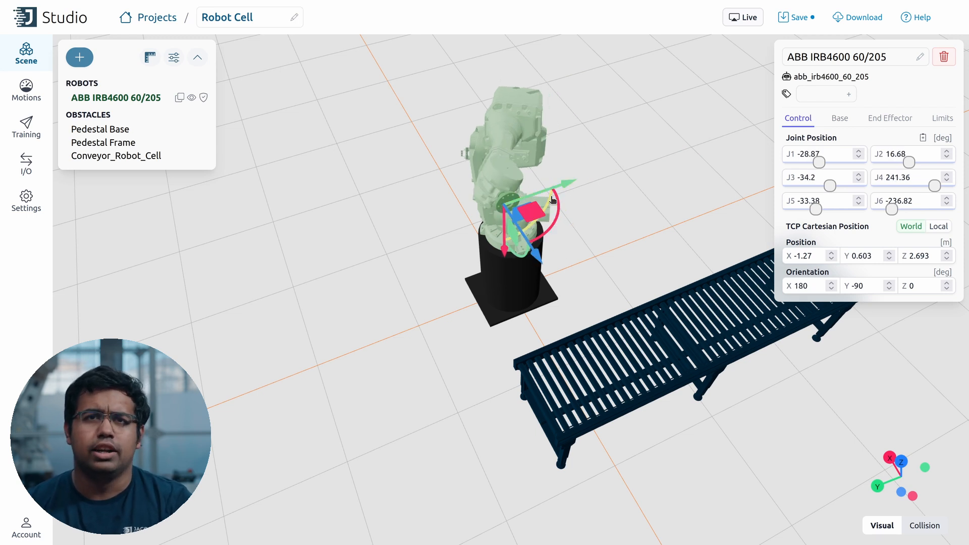
Step: Set the tool point X to -1.28 and show the end-effector settings
{"action": "left_click", "coordinate": [816, 259]}
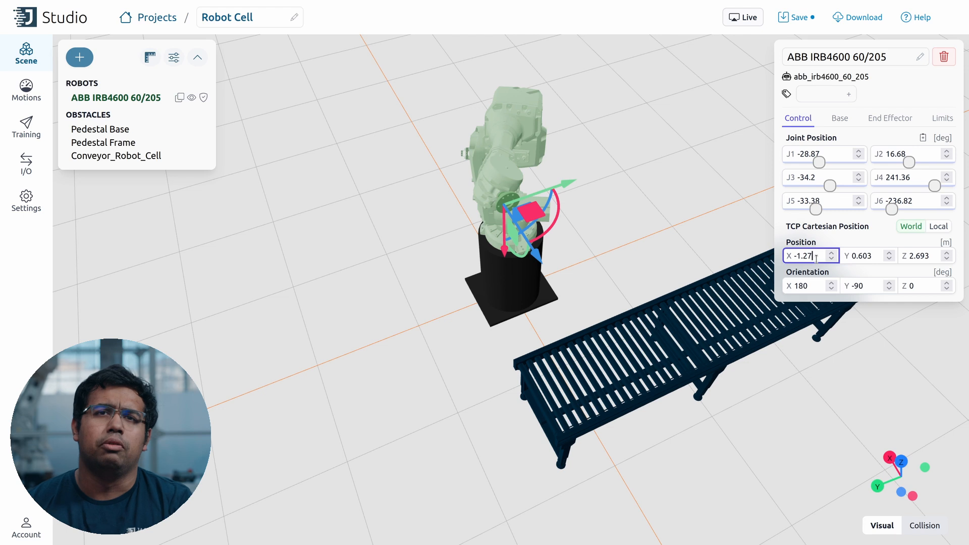
{"action": "key", "text": "BackSpace"}
{"action": "type", "text": "8"}
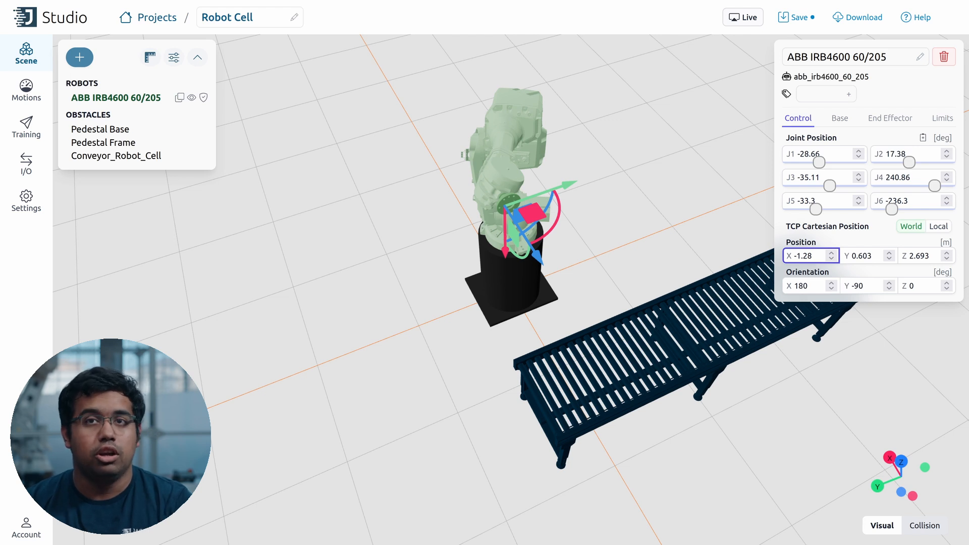
{"action": "left_click", "coordinate": [880, 116]}
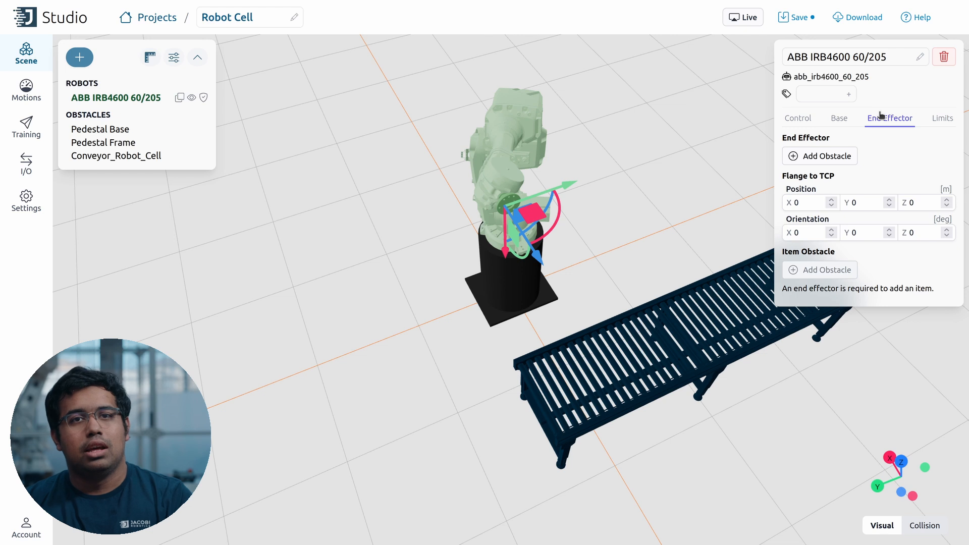
Step: Upload gripper_fixed_3.glb from Downloads as the end effector, saving the project
{"action": "left_click", "coordinate": [839, 154]}
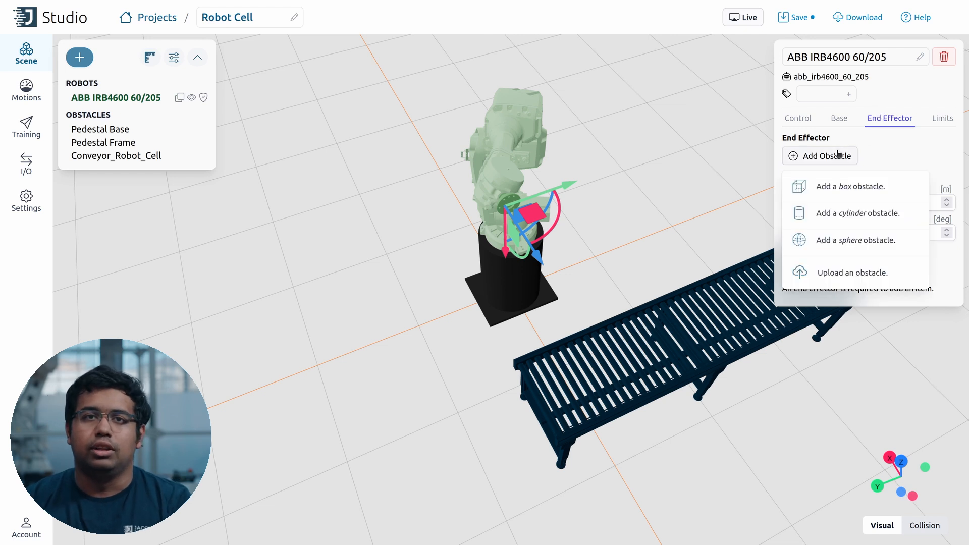
{"action": "left_click", "coordinate": [853, 267]}
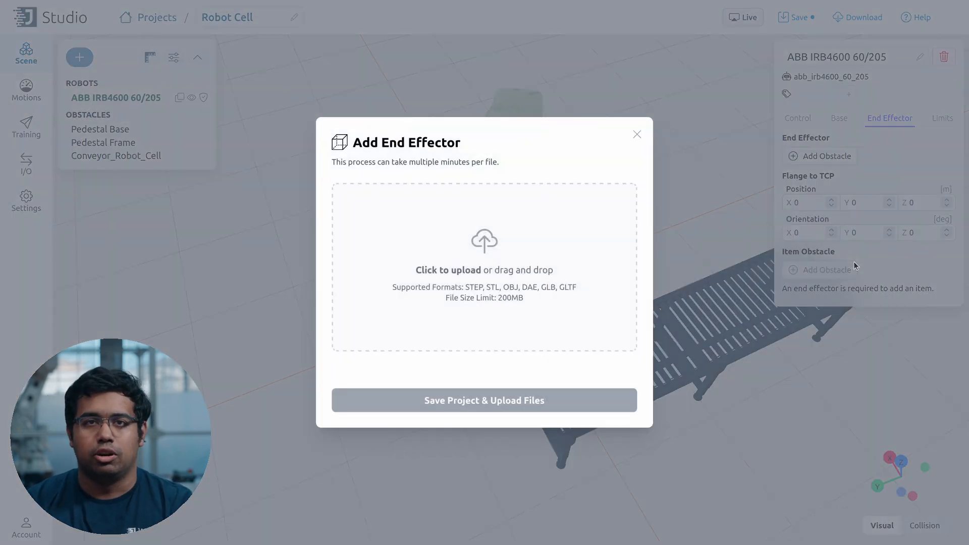
{"action": "left_click", "coordinate": [438, 317]}
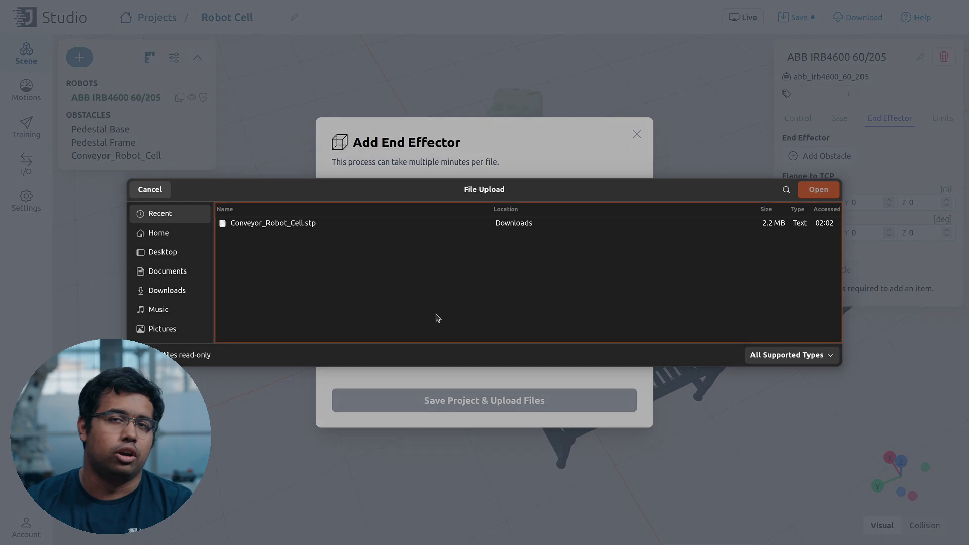
{"action": "left_click", "coordinate": [183, 292]}
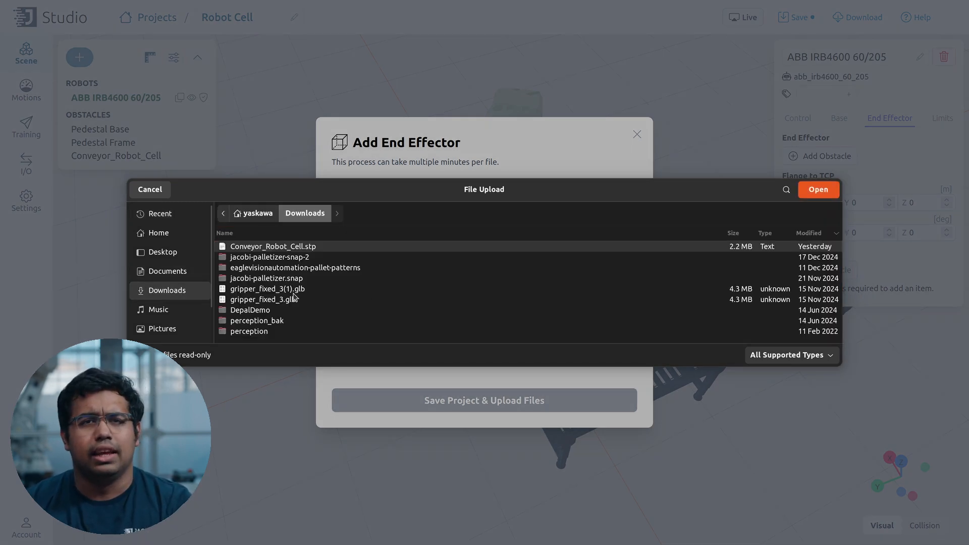
{"action": "double_click", "coordinate": [267, 299]}
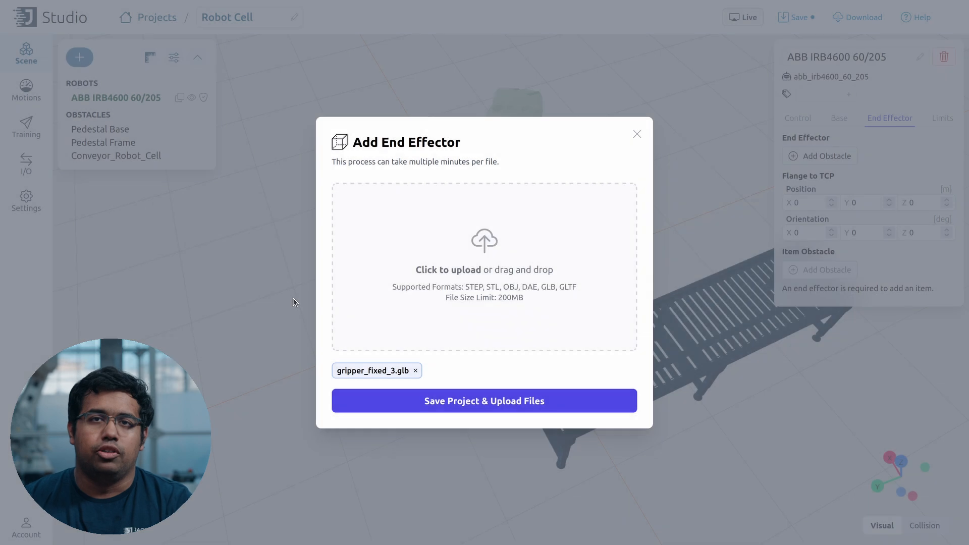
{"action": "left_click", "coordinate": [455, 394]}
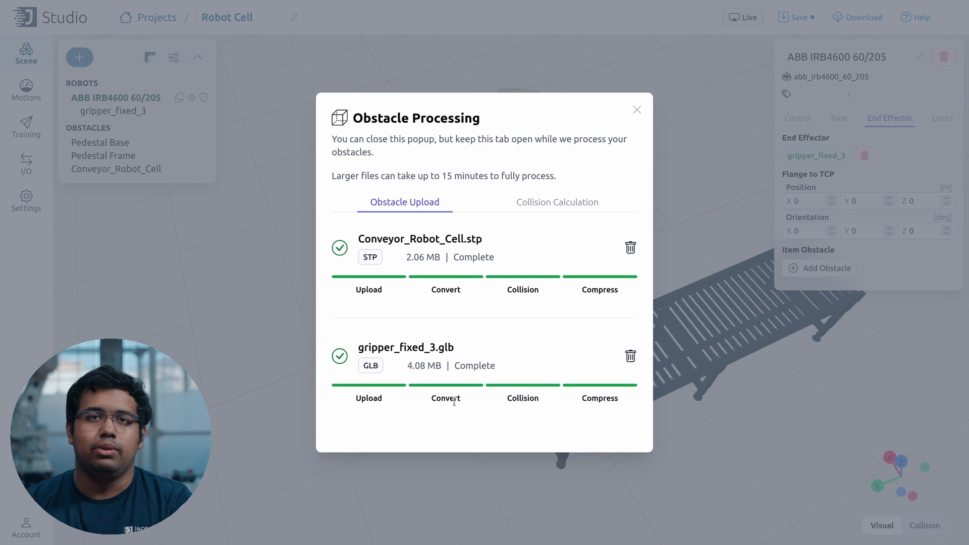
{"action": "left_click", "coordinate": [635, 111]}
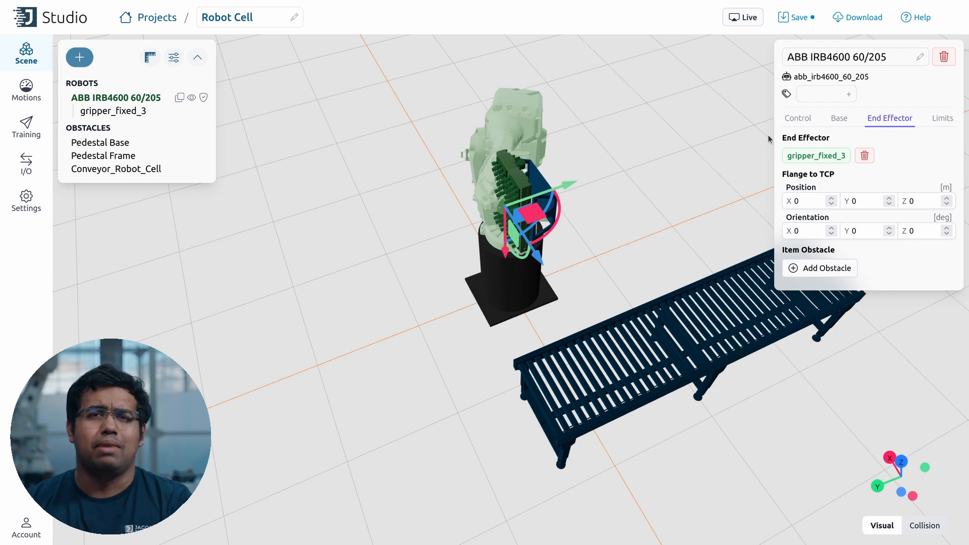
Step: Place gripper_fixed_3 at Position Z 0.18 with Orientation X -90°
{"action": "left_click", "coordinate": [125, 110]}
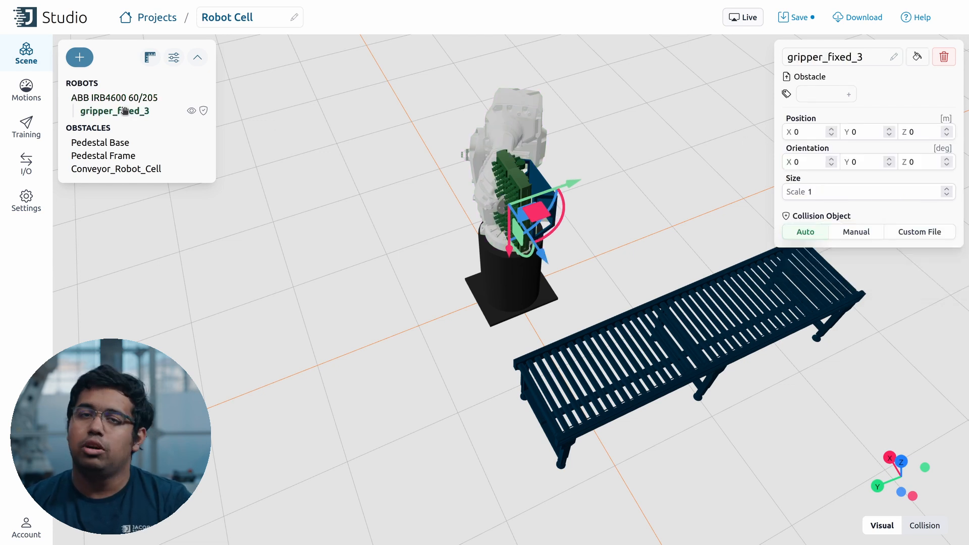
{"action": "left_click", "coordinate": [929, 132]}
{"action": "left_click", "coordinate": [934, 128]}
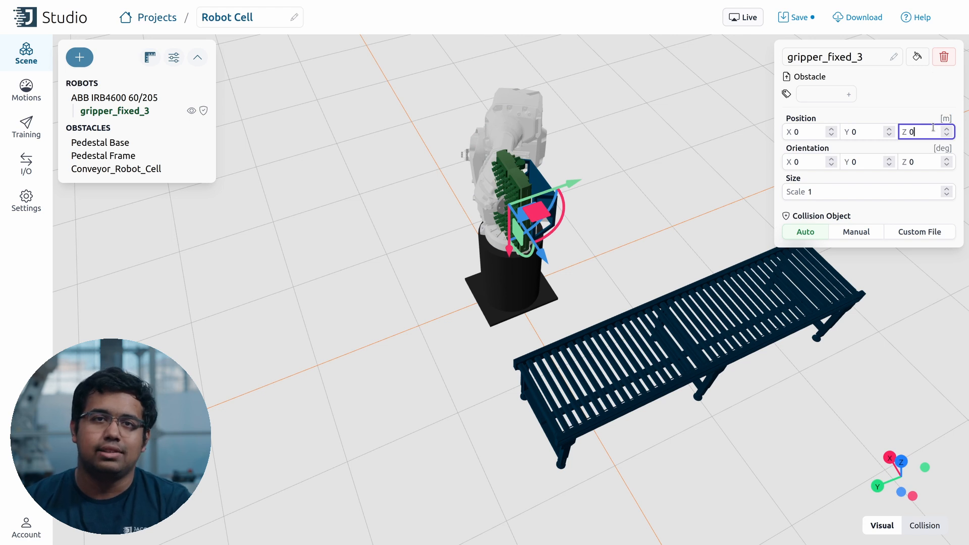
{"action": "type", "text": ".18"}
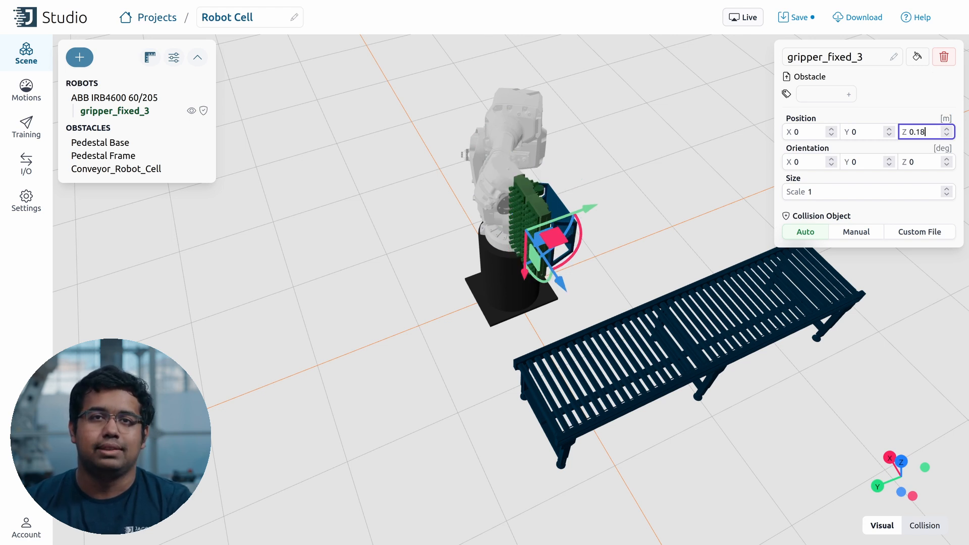
{"action": "left_click", "coordinate": [788, 161]}
{"action": "type", "text": "-90"}
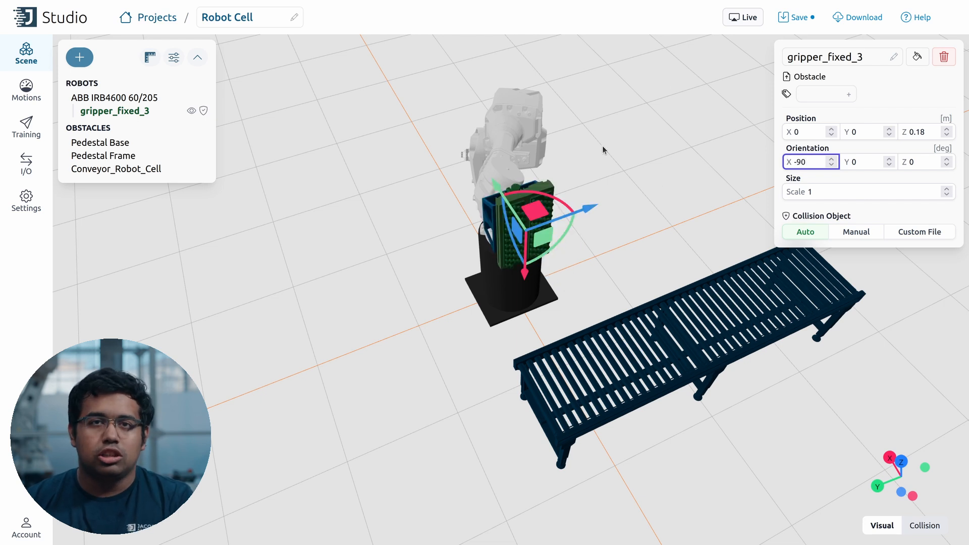
{"action": "left_click", "coordinate": [592, 152]}
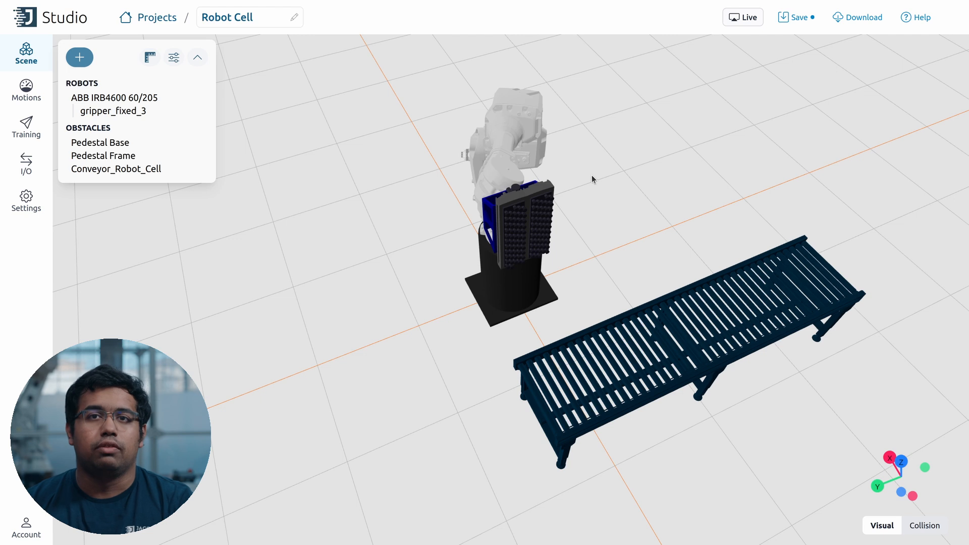
Step: Give the robot's flange-to-TCP a 0.225 m Z offset with 180° X and Z rotations, then show joint limits
{"action": "left_click", "coordinate": [113, 96]}
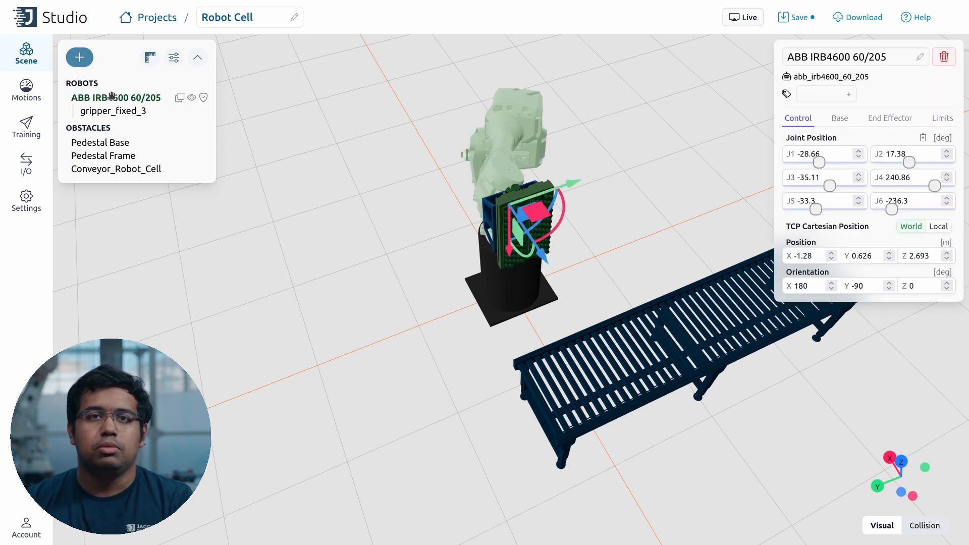
{"action": "left_click", "coordinate": [889, 118]}
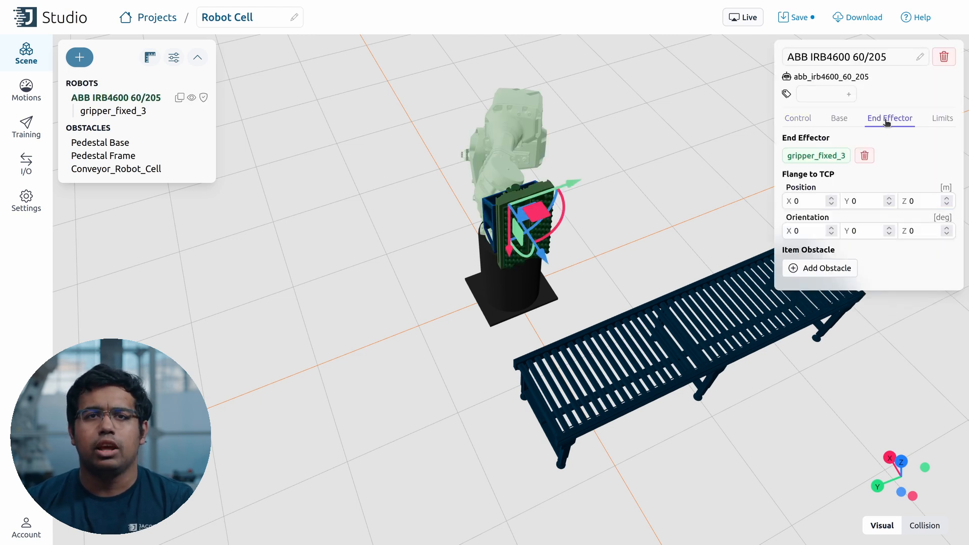
{"action": "left_click", "coordinate": [923, 202]}
{"action": "type", "text": ".225"}
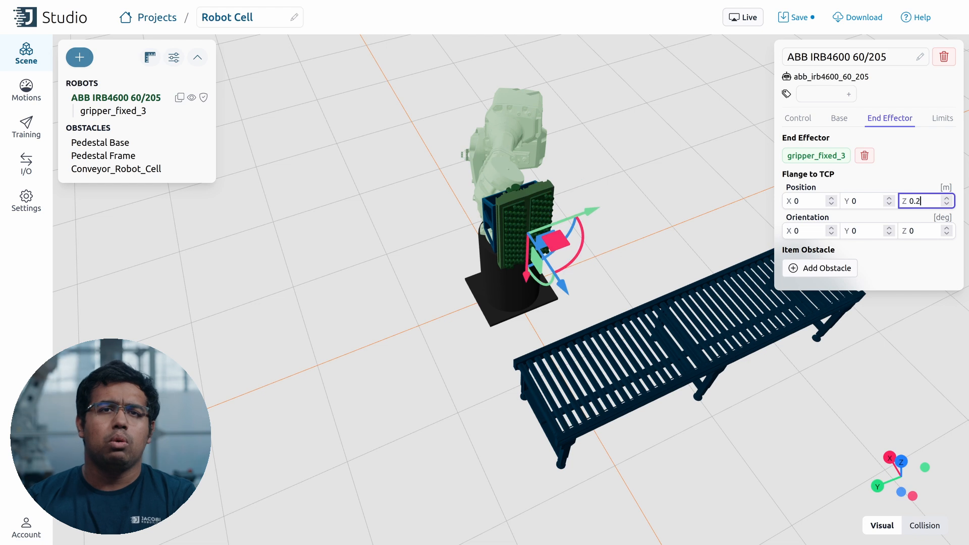
{"action": "left_click", "coordinate": [803, 223]}
{"action": "type", "text": "18"}
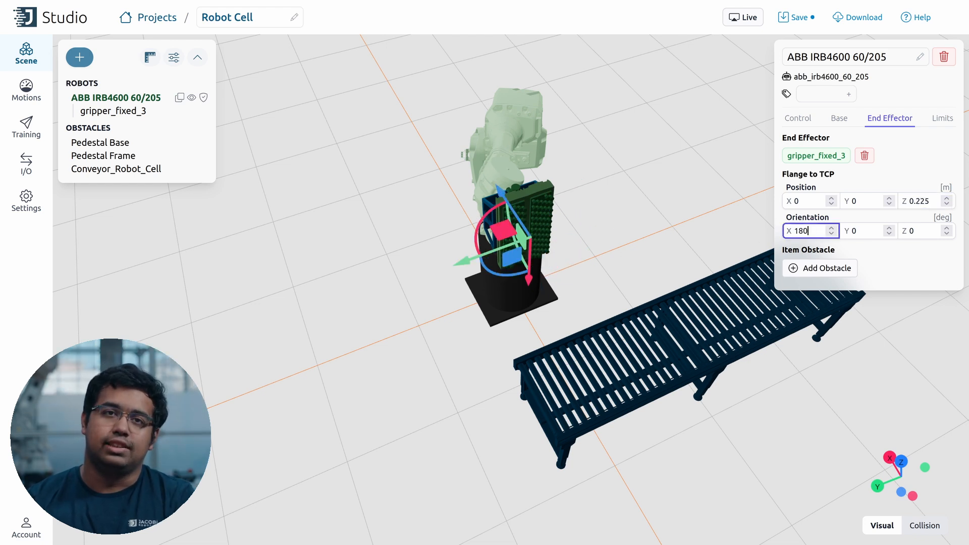
{"action": "left_click", "coordinate": [940, 233]}
{"action": "type", "text": "180"}
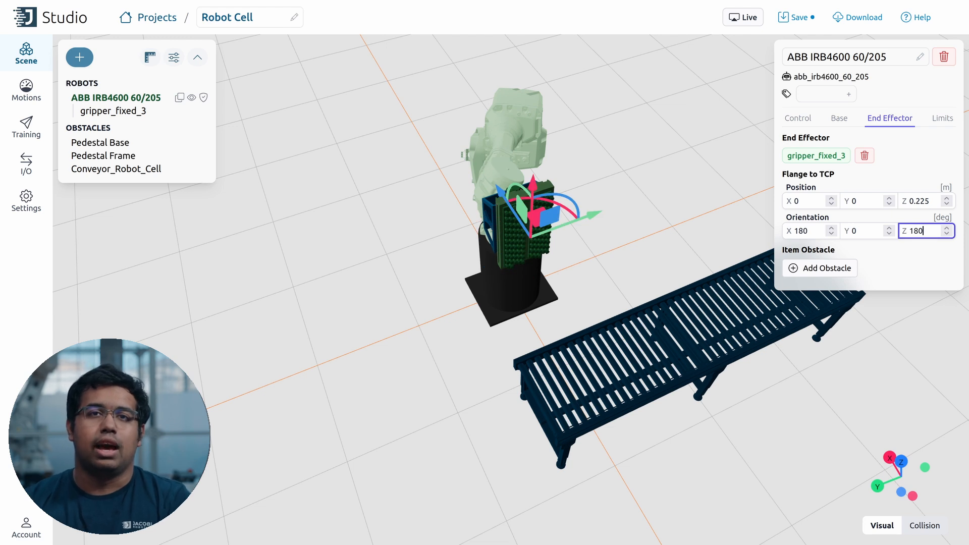
{"action": "left_click", "coordinate": [942, 118]}
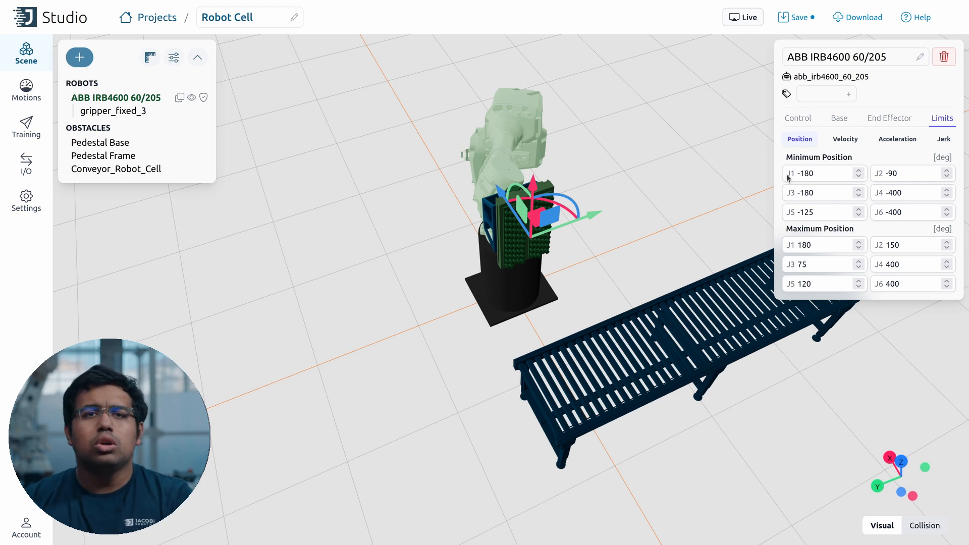
Step: Review the robot's joint velocity, acceleration and jerk limits, then return to position limits
{"action": "left_click", "coordinate": [855, 139]}
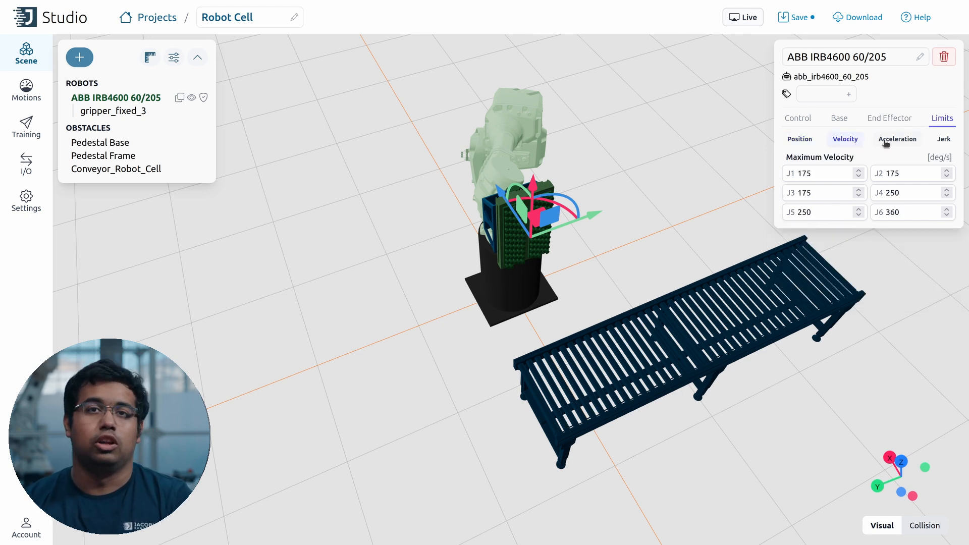
{"action": "left_click", "coordinate": [885, 143]}
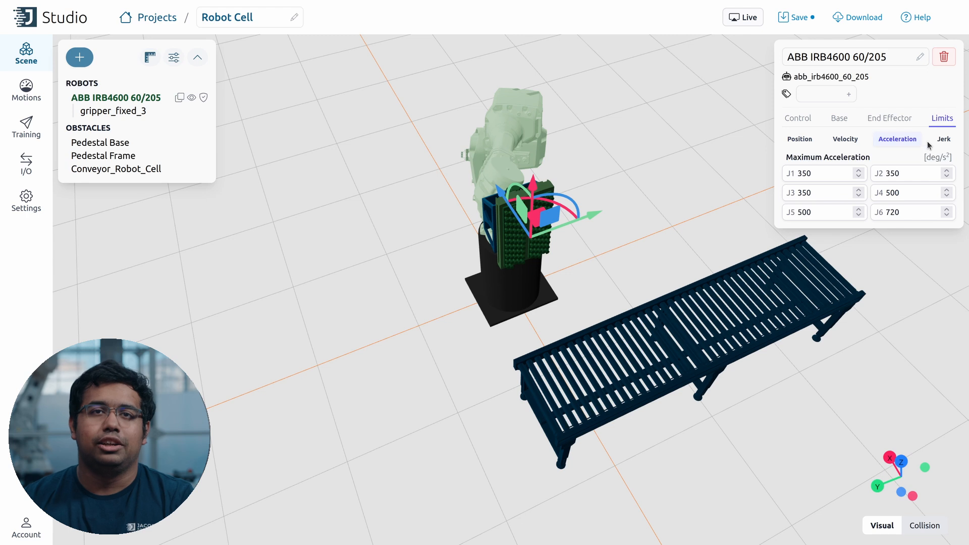
{"action": "left_click", "coordinate": [941, 140]}
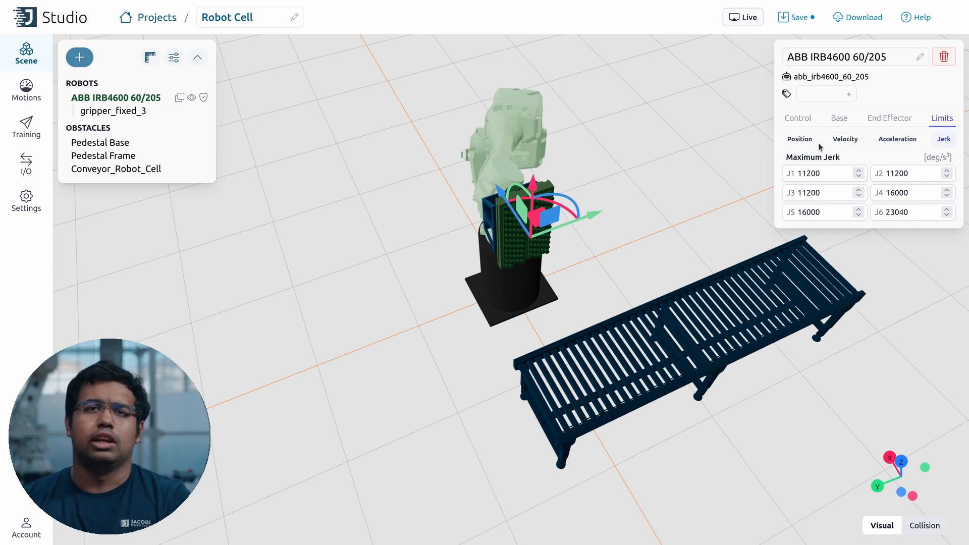
{"action": "left_click", "coordinate": [802, 142]}
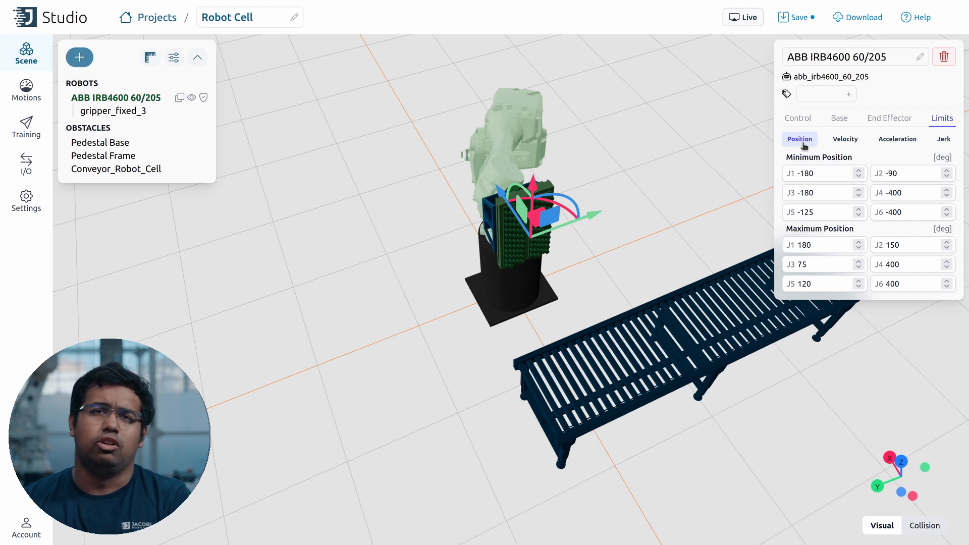
Step: Lower J3's maximum position limit from 75 to 70° and deselect the robot
{"action": "left_click", "coordinate": [818, 262]}
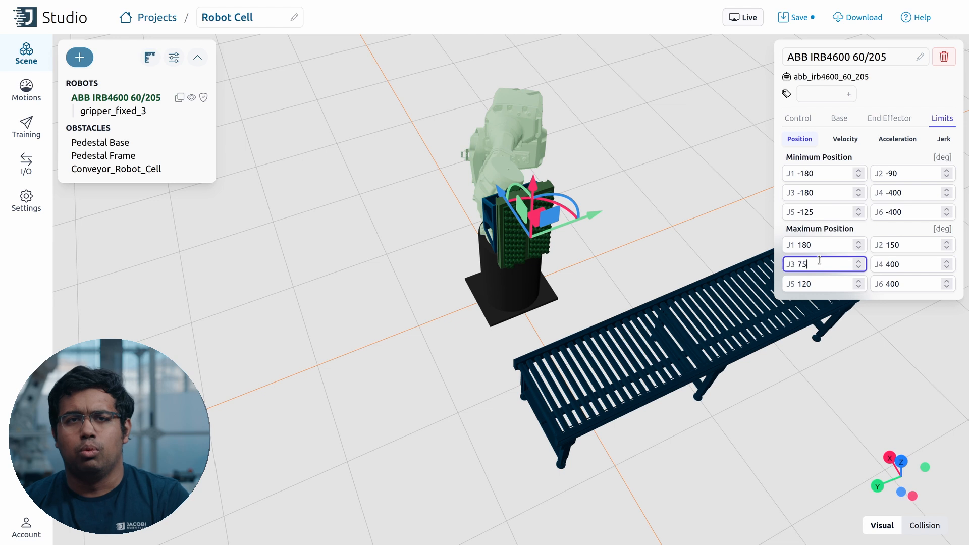
{"action": "key", "text": "BackSpace"}
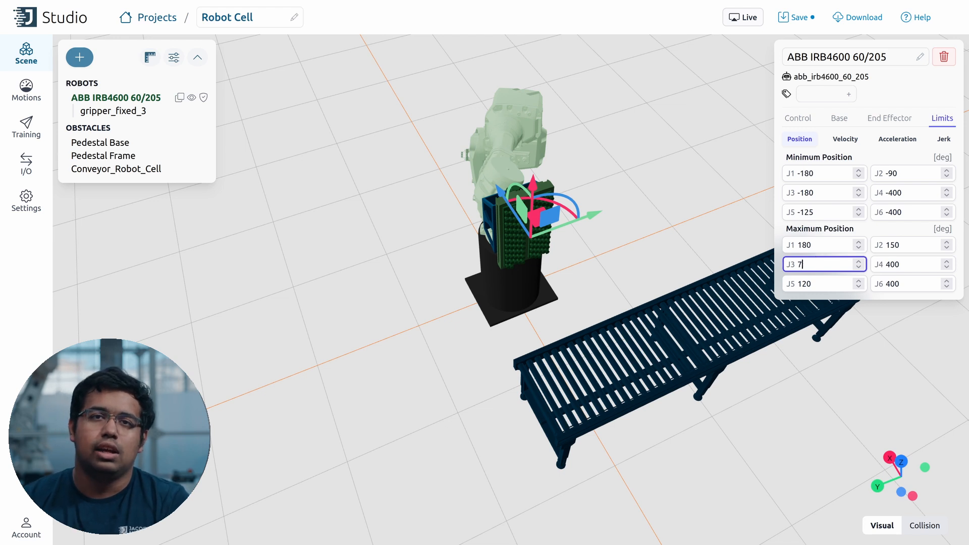
{"action": "type", "text": "0"}
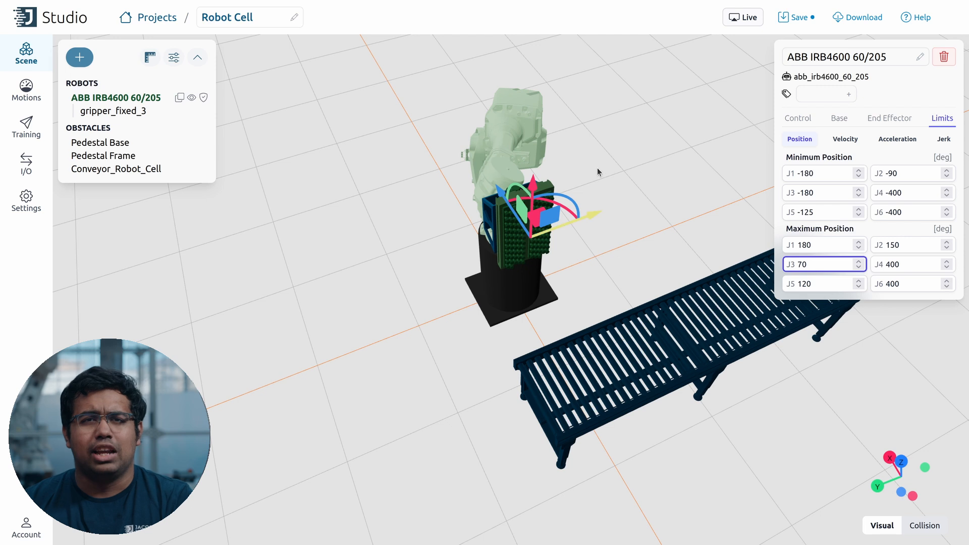
{"action": "left_click", "coordinate": [677, 143]}
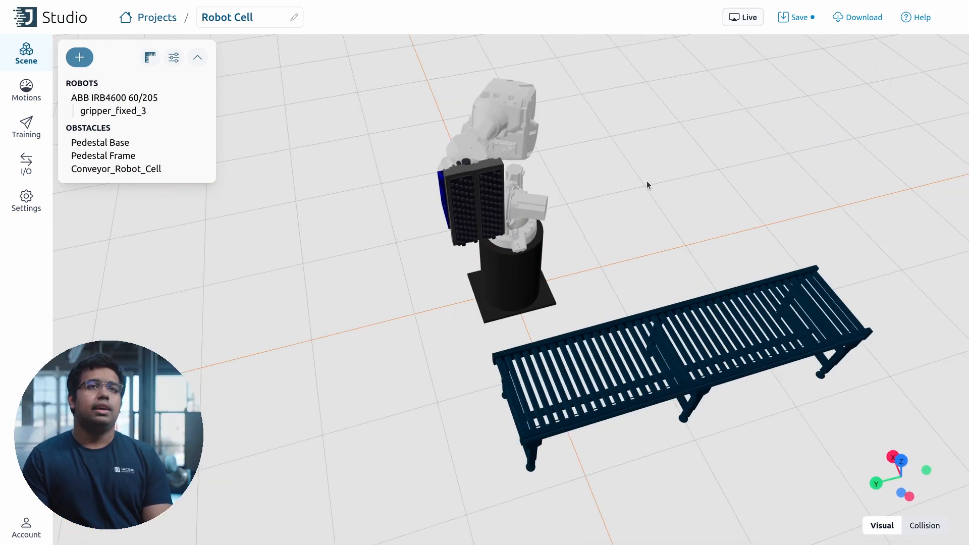
Step: Save the Robot Cell project and inspect the scene in its collision-geometry view
{"action": "left_click_drag", "start_coordinate": [646, 181], "coordinate": [631, 181]}
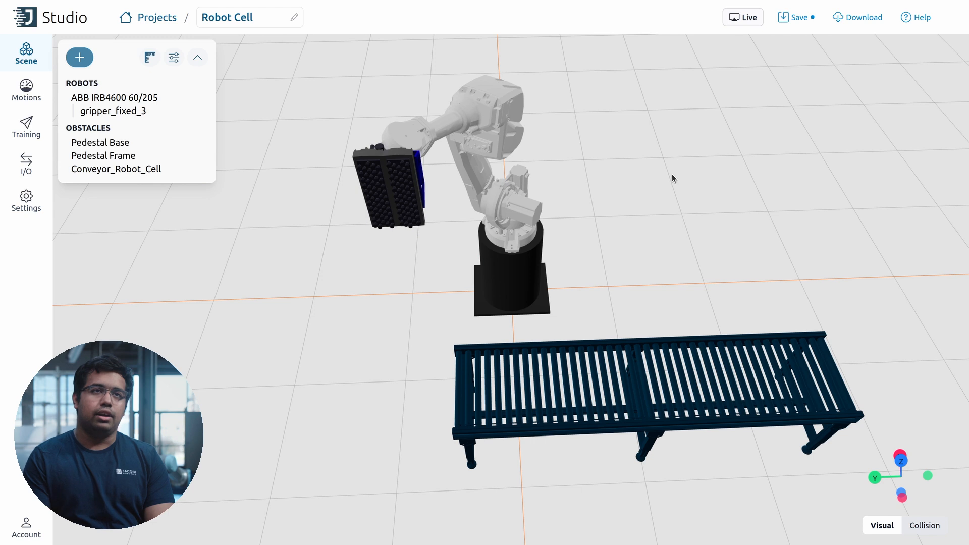
{"action": "left_click", "coordinate": [802, 17]}
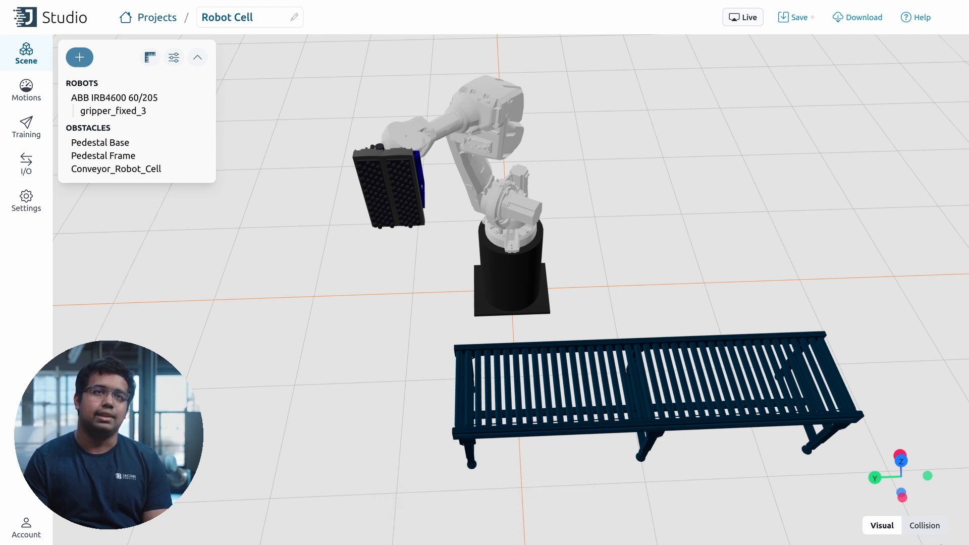
{"action": "left_click", "coordinate": [932, 526]}
{"action": "left_click_drag", "start_coordinate": [826, 221], "coordinate": [732, 234]}
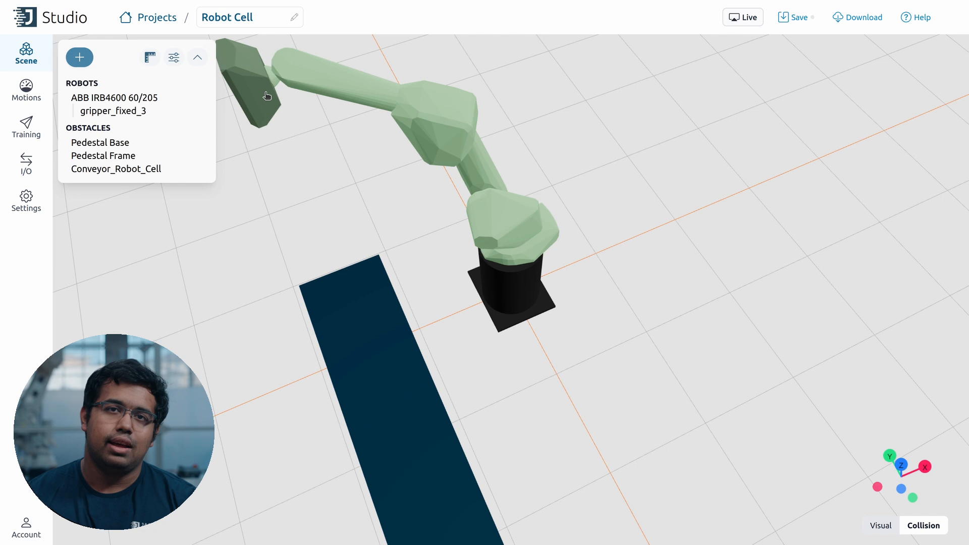
Step: Recompute gripper_fixed_3's collision shape manually at detail level 5 and apply it
{"action": "left_click", "coordinate": [118, 109]}
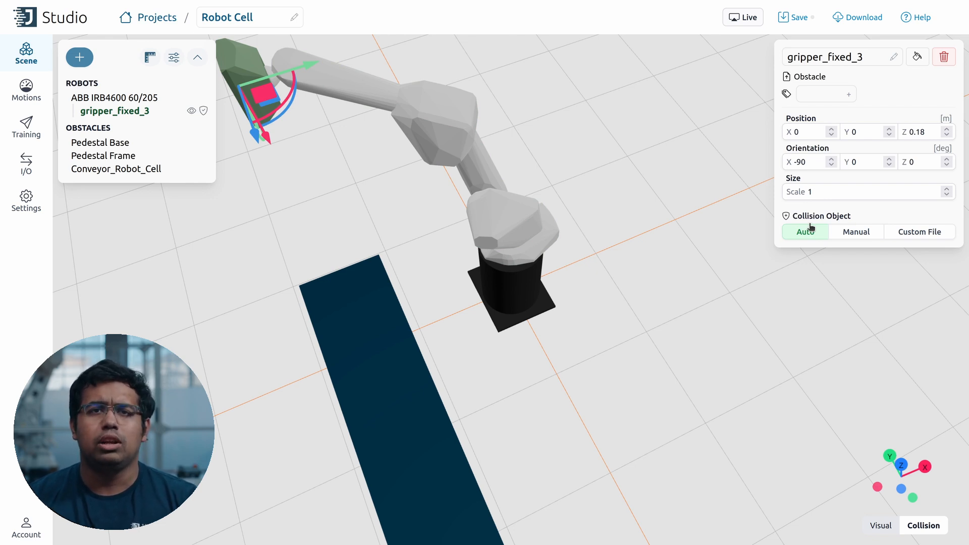
{"action": "left_click", "coordinate": [853, 232]}
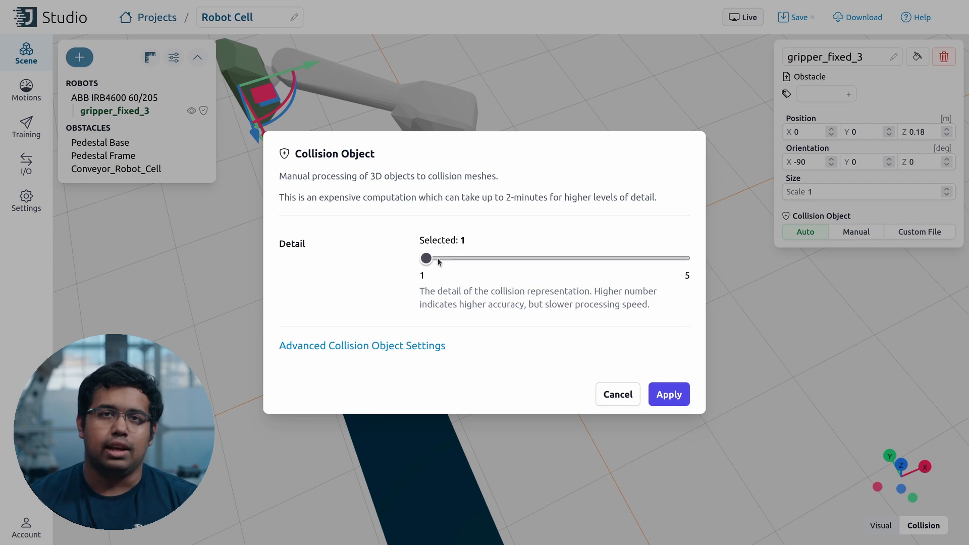
{"action": "left_click_drag", "start_coordinate": [427, 259], "coordinate": [699, 257]}
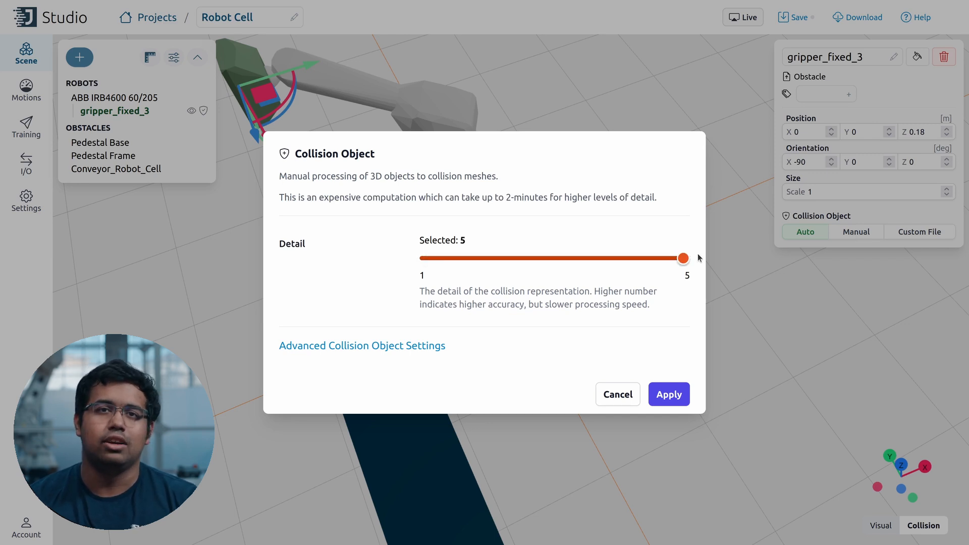
{"action": "left_click", "coordinate": [671, 394]}
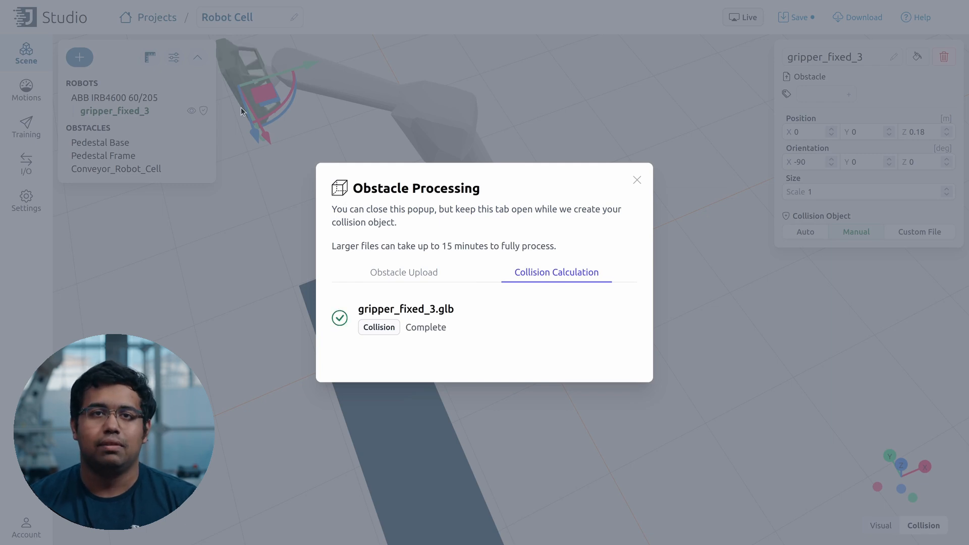
{"action": "left_click", "coordinate": [636, 181]}
{"action": "left_click_drag", "start_coordinate": [241, 165], "coordinate": [495, 134]}
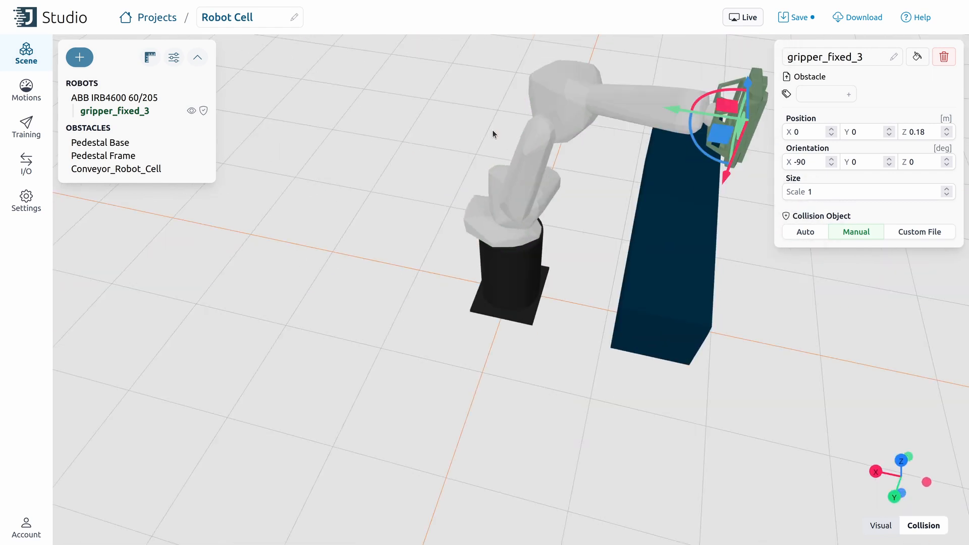
Step: Name the box Floor at X 0.156, Z -0.025, sized 5.3 × 5.537 × 0.05, in visual rendering
{"action": "left_click", "coordinate": [881, 525]}
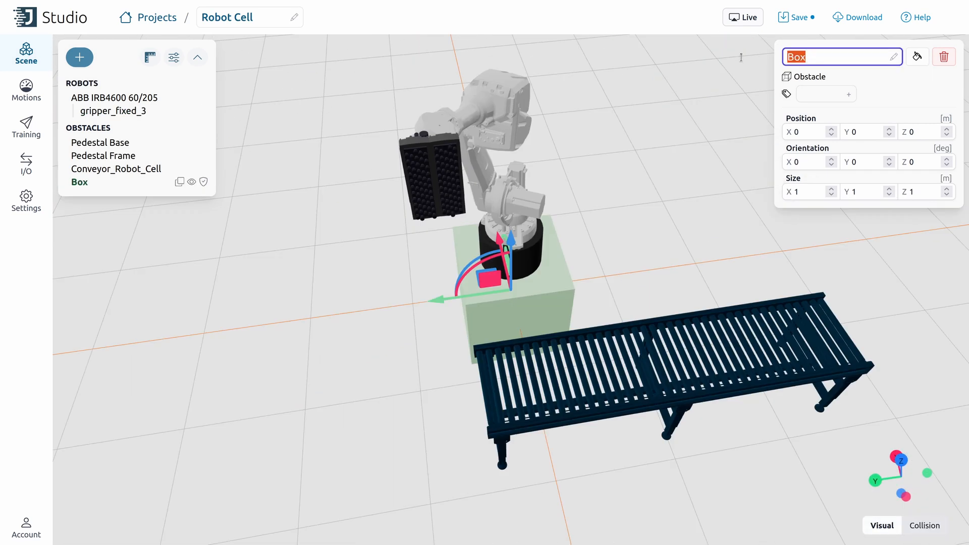
{"action": "type", "text": "Floor"}
{"action": "left_click", "coordinate": [809, 127]}
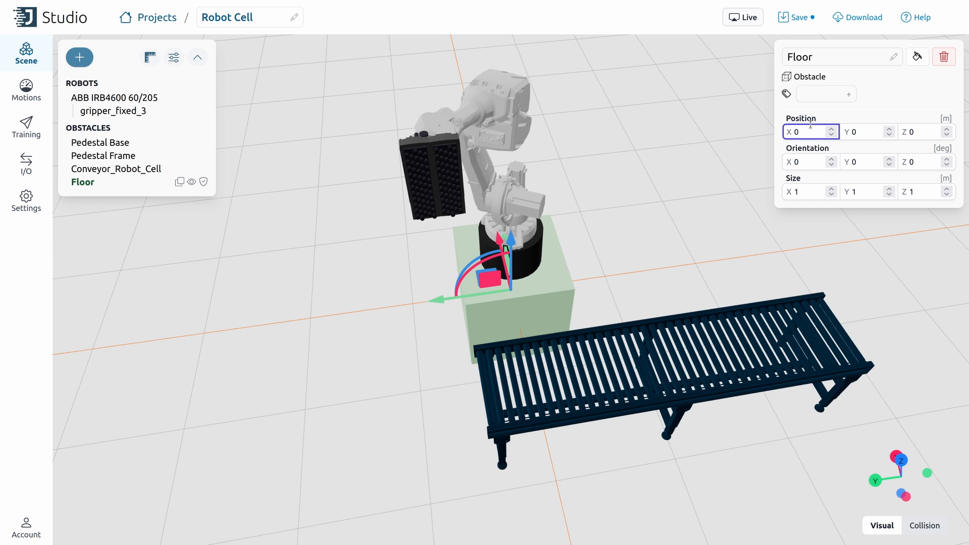
{"action": "type", "text": "0.156"}
{"action": "double_click", "coordinate": [916, 133]}
{"action": "type", "text": "-0.025"}
{"action": "double_click", "coordinate": [812, 193]}
{"action": "type", "text": "5.3"}
{"action": "key", "text": "Tab"}
{"action": "type", "text": "5.537"}
{"action": "key", "text": "Tab"}
{"action": "type", "text": "0.05"}
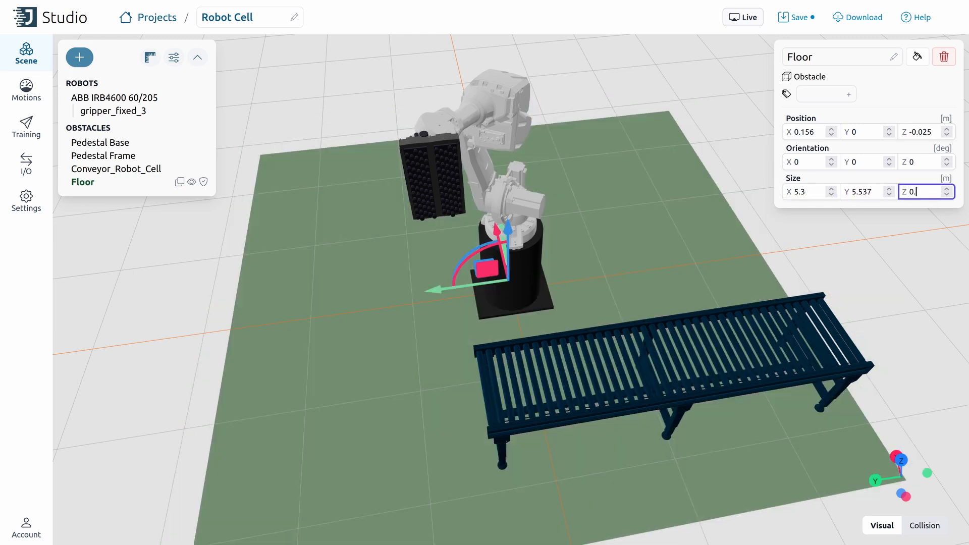
Step: Colour the Floor grey and save the project
{"action": "left_click", "coordinate": [916, 59]}
{"action": "left_click", "coordinate": [888, 101]}
{"action": "left_click", "coordinate": [747, 91]}
{"action": "left_click", "coordinate": [797, 17]}
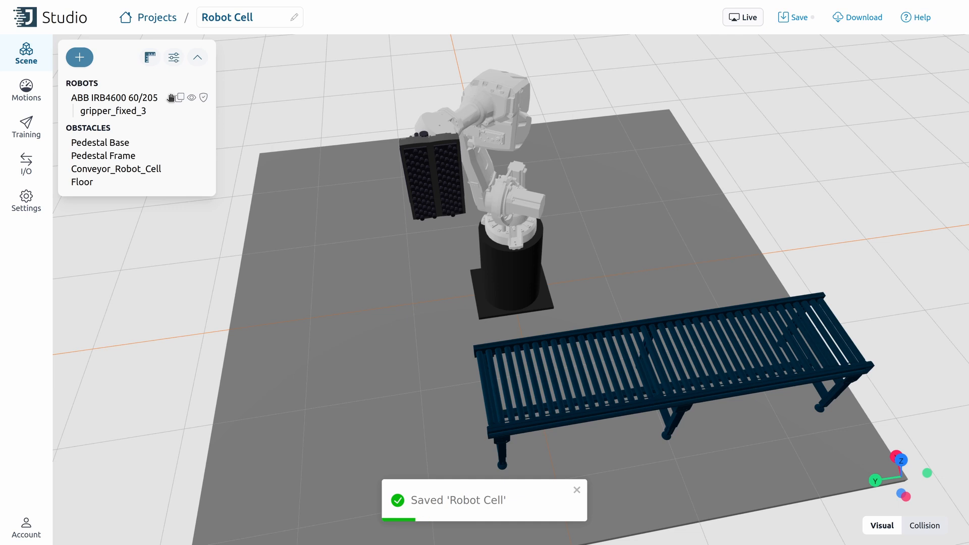
Step: Add a box named Pillar Left at position 0.85, 2.5, 1.5 sized 0.2 × 0.25 × 3
{"action": "left_click", "coordinate": [80, 57]}
{"action": "left_click", "coordinate": [101, 187]}
{"action": "double_click", "coordinate": [818, 58]}
{"action": "type", "text": "Pillar Lef"}
{"action": "type", "text": "t"}
{"action": "type", "text": ".85"}
{"action": "key", "text": "Tab"}
{"action": "type", "text": "2.5"}
{"action": "key", "text": "Tab"}
{"action": "type", "text": "1.5"}
{"action": "key", "text": "Tab"}
{"action": "key", "text": "Tab"}
{"action": "key", "text": "Tab"}
{"action": "key", "text": "Tab"}
{"action": "type", "text": "0.2"}
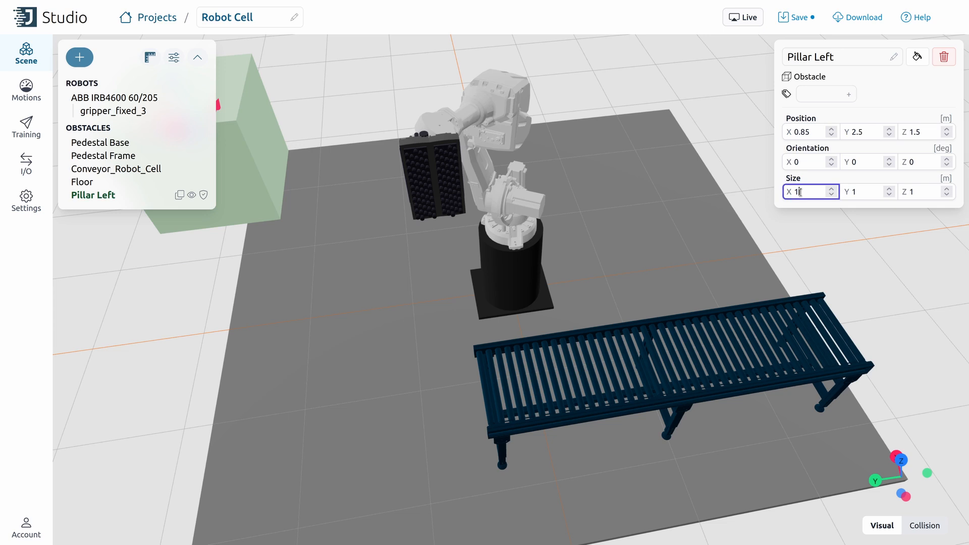
{"action": "key", "text": "Tab"}
{"action": "type", "text": "0.25"}
{"action": "key", "text": "Tab"}
{"action": "type", "text": "3"}
Step: Colour Pillar Left grey
{"action": "left_click_drag", "start_coordinate": [247, 208], "coordinate": [349, 212]}
{"action": "left_click", "coordinate": [153, 339]}
{"action": "left_click", "coordinate": [242, 252]}
{"action": "left_click", "coordinate": [917, 59]}
{"action": "left_click", "coordinate": [853, 113]}
Step: Duplicate the pillar as Pillar Right at Y -2.5 and save the project
{"action": "mouse_move", "coordinate": [480, 81]}
{"action": "left_mouse_down"}
{"action": "mouse_move", "coordinate": [424, 76]}
{"action": "mouse_move", "coordinate": [482, 85]}
{"action": "left_mouse_up"}
{"action": "left_click", "coordinate": [179, 199]}
{"action": "left_click", "coordinate": [145, 209]}
{"action": "left_click_drag", "start_coordinate": [815, 56], "coordinate": [871, 59]}
{"action": "type", "text": "Right"}
{"action": "left_click", "coordinate": [852, 132]}
{"action": "type", "text": "-"}
{"action": "left_click", "coordinate": [795, 18]}
Step: Add another box obstacle and name it Pallet Left
{"action": "left_click", "coordinate": [283, 147]}
{"action": "left_click_drag", "start_coordinate": [273, 138], "coordinate": [237, 130]}
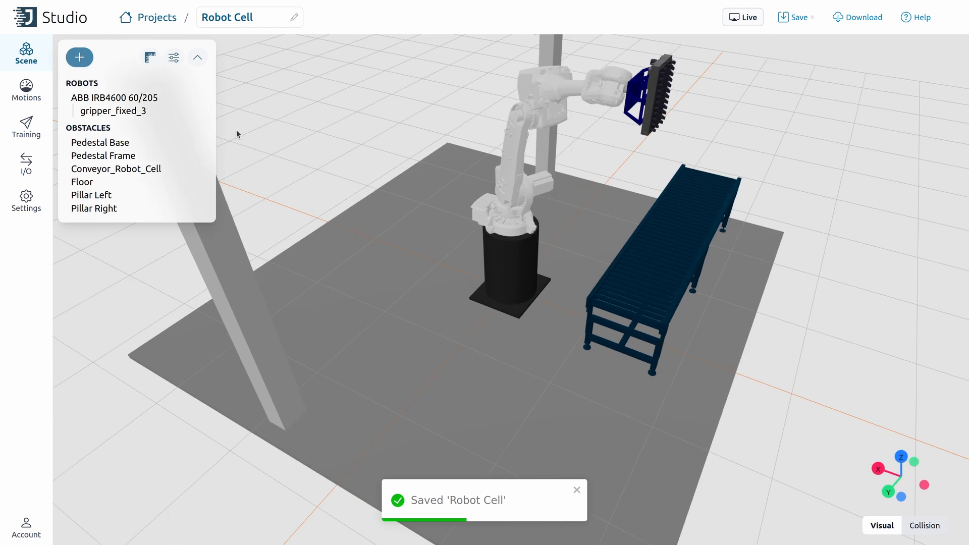
{"action": "left_click", "coordinate": [80, 58]}
{"action": "left_click", "coordinate": [101, 189]}
{"action": "double_click", "coordinate": [798, 57]}
{"action": "type", "text": "Pallet Left"}
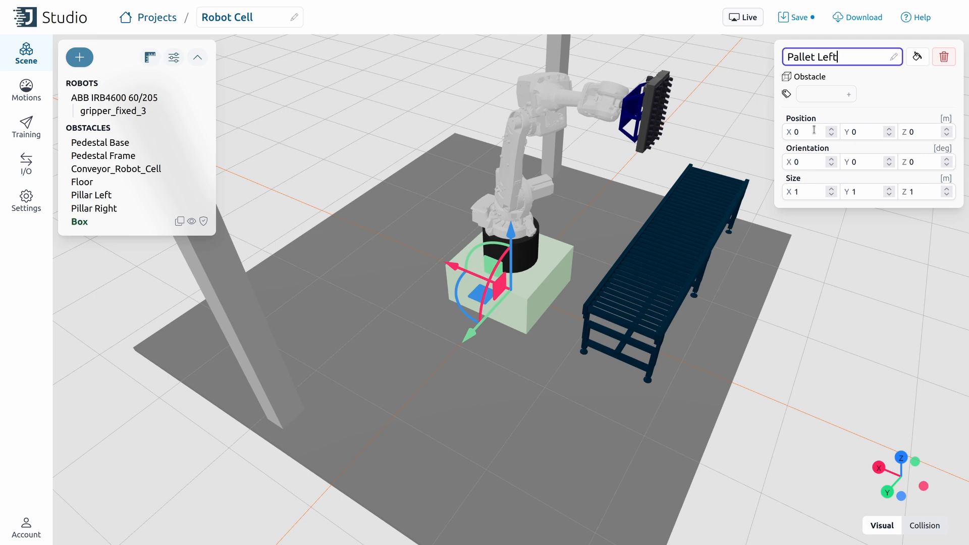
Step: Place the pallet box at Y 1.22, Z 0.064 with size 0.213 × 1.016 × 0.127
{"action": "left_click", "coordinate": [860, 132]}
{"action": "type", "text": "1.22"}
{"action": "key", "text": "Tab"}
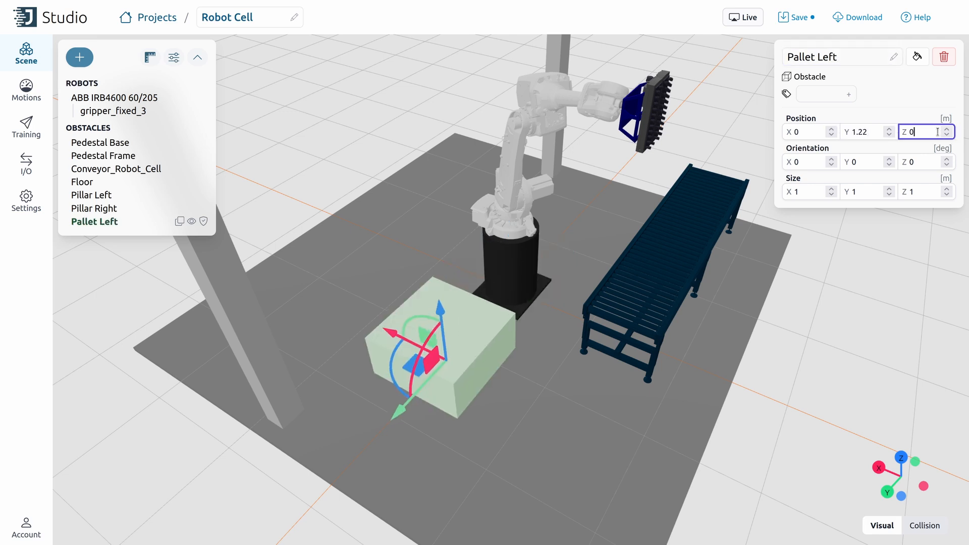
{"action": "type", "text": "0.064"}
{"action": "left_click", "coordinate": [817, 191]}
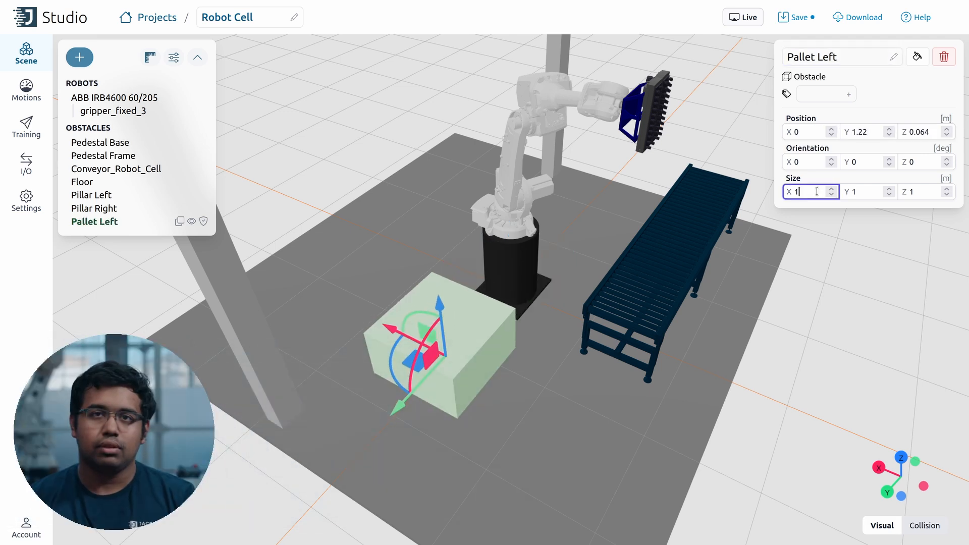
{"action": "type", "text": ".213"}
{"action": "key", "text": "Tab"}
{"action": "type", "text": "1.016"}
{"action": "key", "text": "Tab"}
{"action": "type", "text": "0.127"}
Step: Colour the pallet yellow and save the project
{"action": "left_click", "coordinate": [918, 56]}
{"action": "left_click", "coordinate": [899, 112]}
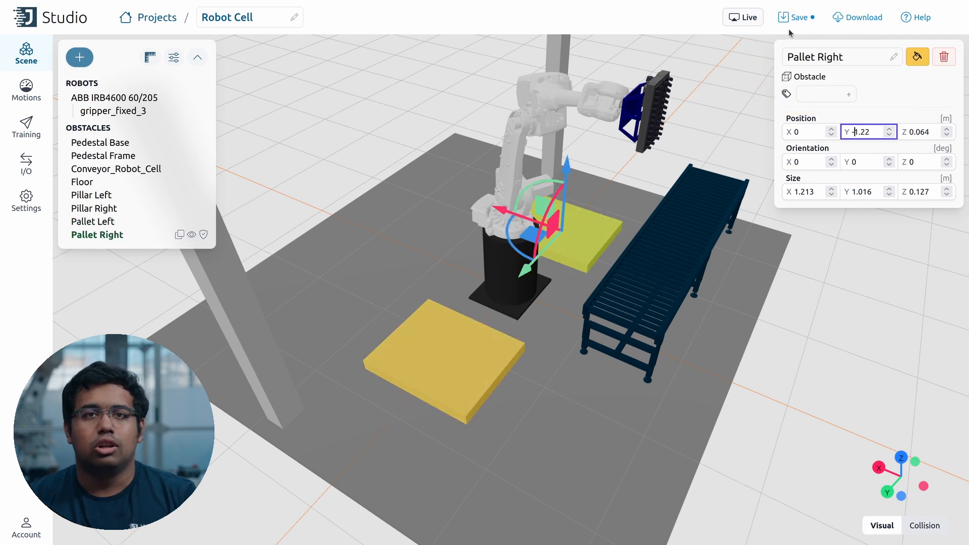
{"action": "left_click", "coordinate": [794, 17]}
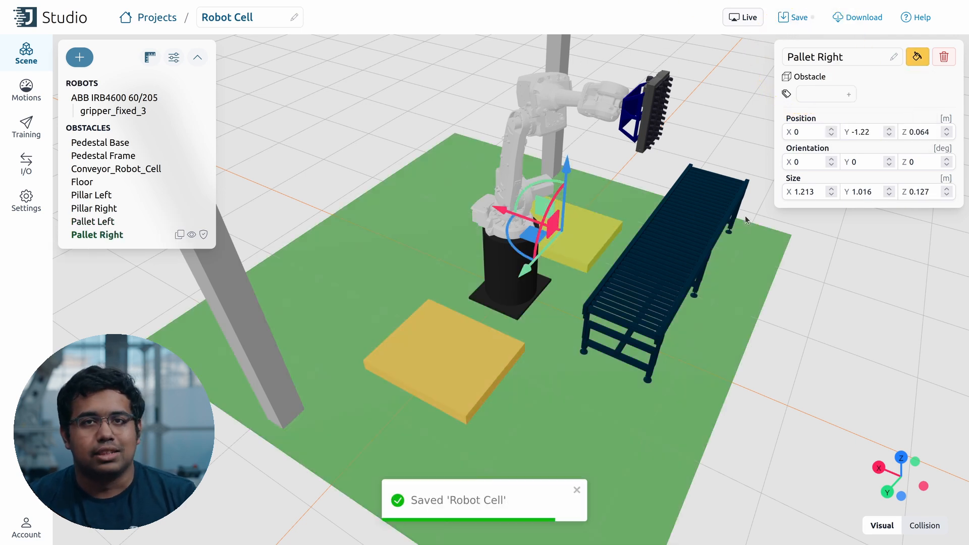
{"action": "left_click", "coordinate": [815, 240]}
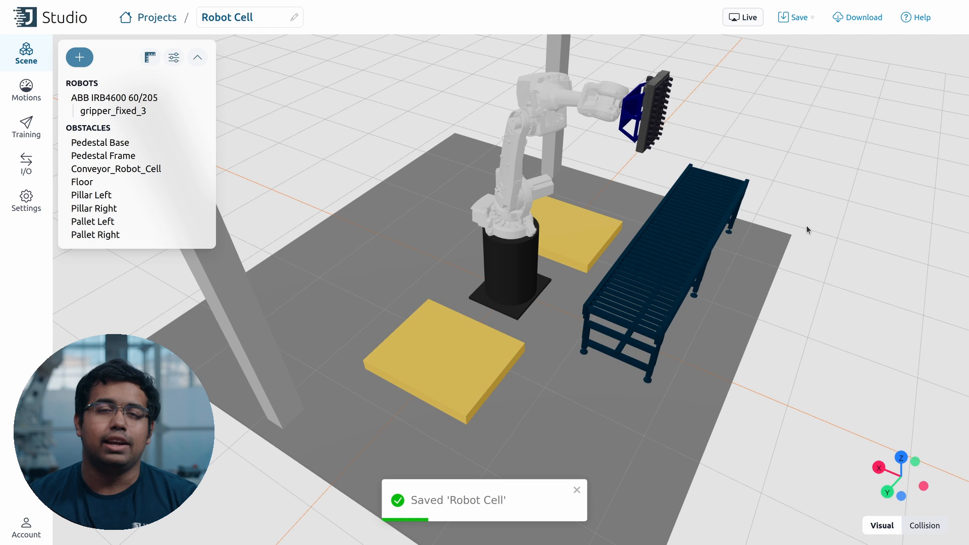
Step: Tag both Pallet Left and Pallet Right with 'Pallet' and save
{"action": "left_click", "coordinate": [460, 351]}
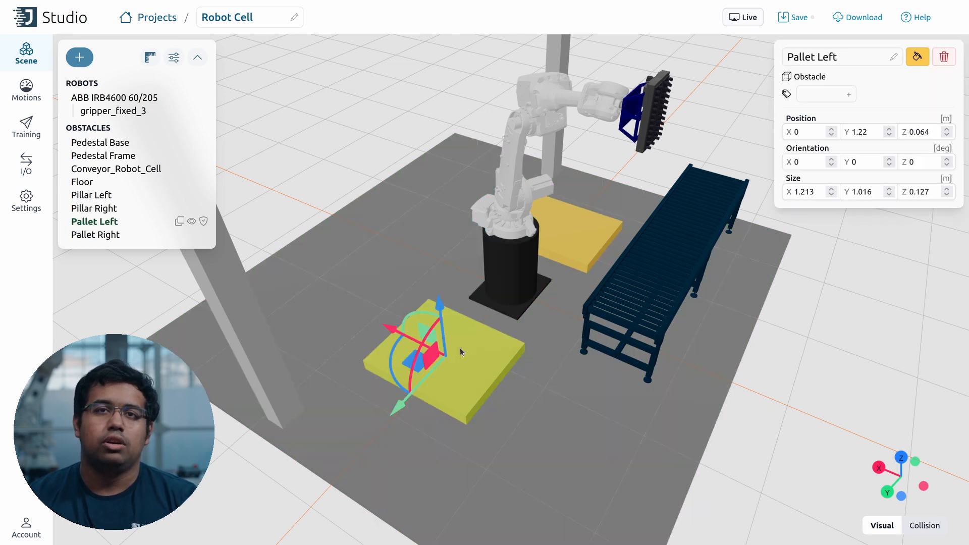
{"action": "left_click", "coordinate": [817, 96]}
{"action": "type", "text": "Pallet"}
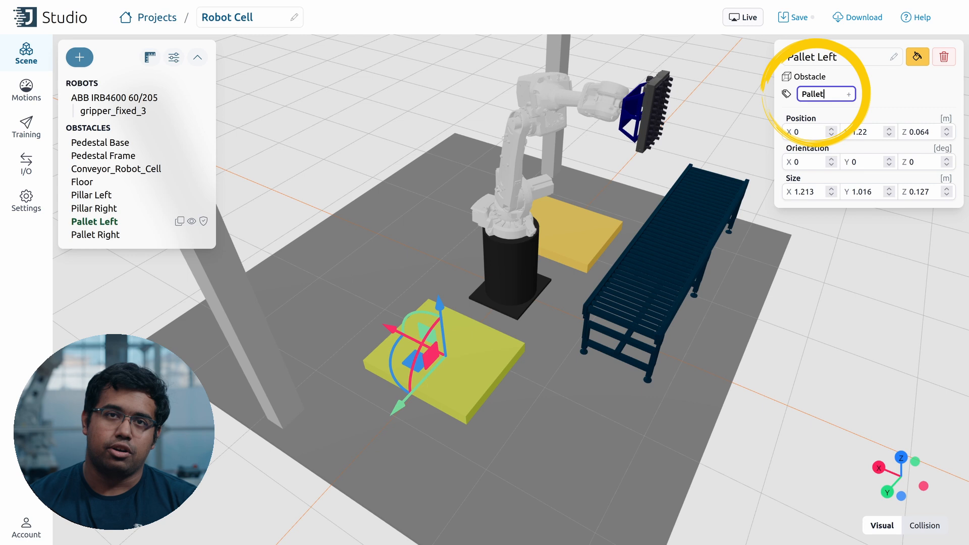
{"action": "key", "text": "Return"}
{"action": "left_click", "coordinate": [575, 228]}
{"action": "left_click", "coordinate": [800, 91]}
{"action": "type", "text": "Pallet"}
{"action": "key", "text": "Return"}
{"action": "left_click", "coordinate": [796, 17]}
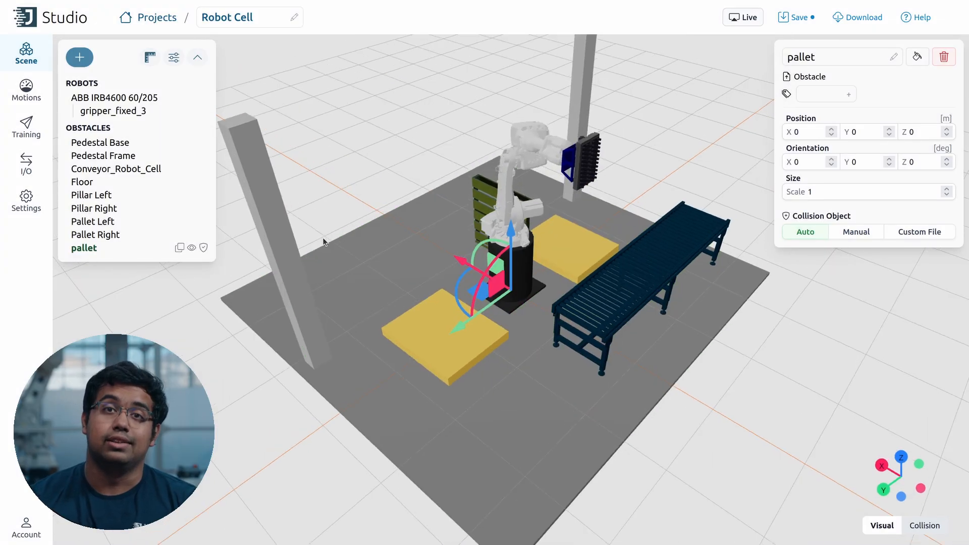
Step: Rename the uploaded model Pallet Left Visual and position it at 0.516, 1.86, 0.593
{"action": "left_click", "coordinate": [894, 56]}
{"action": "type", "text": "Pallet Left Visual"}
{"action": "left_click", "coordinate": [797, 17]}
{"action": "double_click", "coordinate": [811, 132]}
{"action": "type", "text": "0.516"}
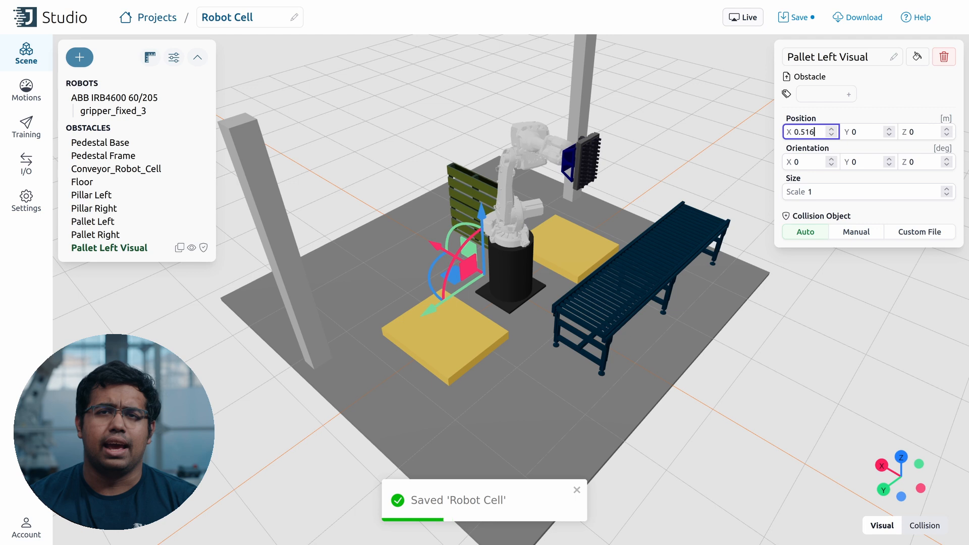
{"action": "double_click", "coordinate": [860, 132]}
{"action": "type", "text": "1.86"}
{"action": "key", "text": "Tab"}
{"action": "type", "text": "0.593"}
Step: Rotate Pallet Left Visual 90° about X and -90° about Y so it lies flat
{"action": "key", "text": "Tab"}
{"action": "type", "text": "90"}
{"action": "key", "text": "Tab"}
{"action": "type", "text": "-90"}
{"action": "key", "text": "Tab"}
{"action": "type", "text": "180"}
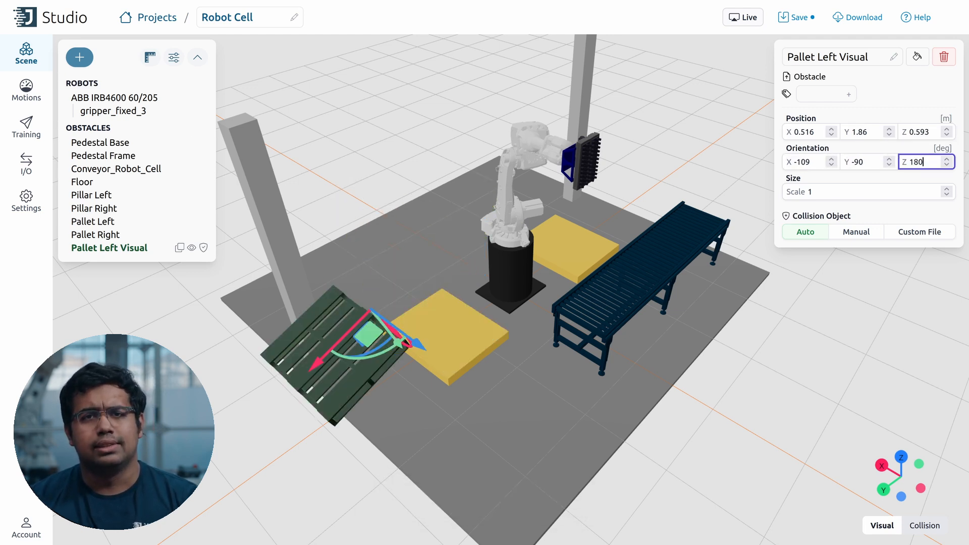
{"action": "double_click", "coordinate": [818, 161]}
{"action": "type", "text": "90"}
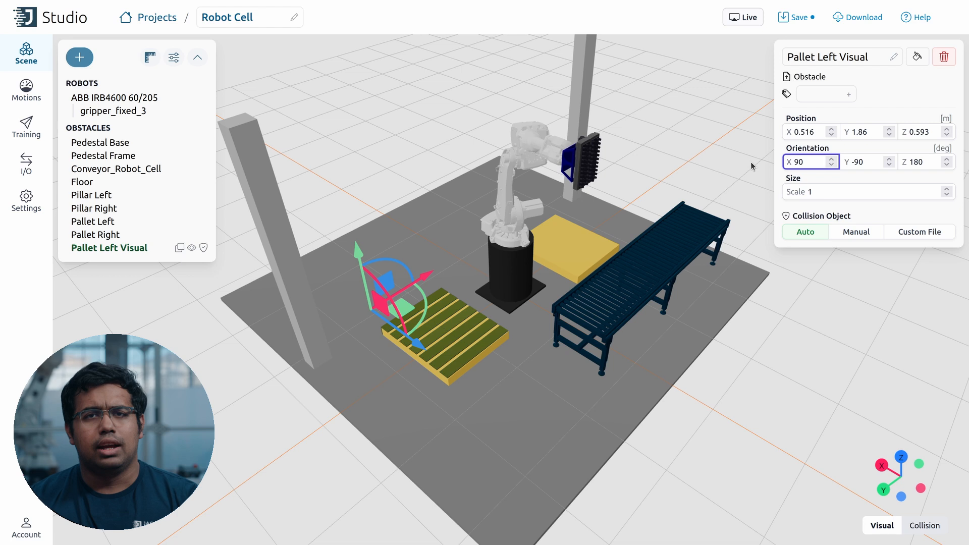
Step: Exclude Pallet Left Visual from collisions, hide the Pallet Left box, and duplicate the visual
{"action": "left_click", "coordinate": [740, 167]}
{"action": "left_click", "coordinate": [117, 248]}
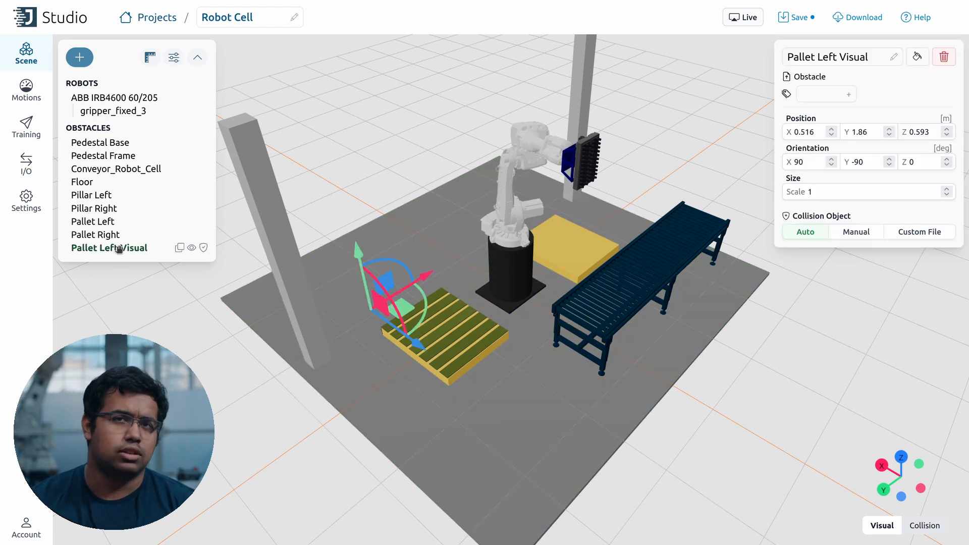
{"action": "left_click", "coordinate": [204, 248]}
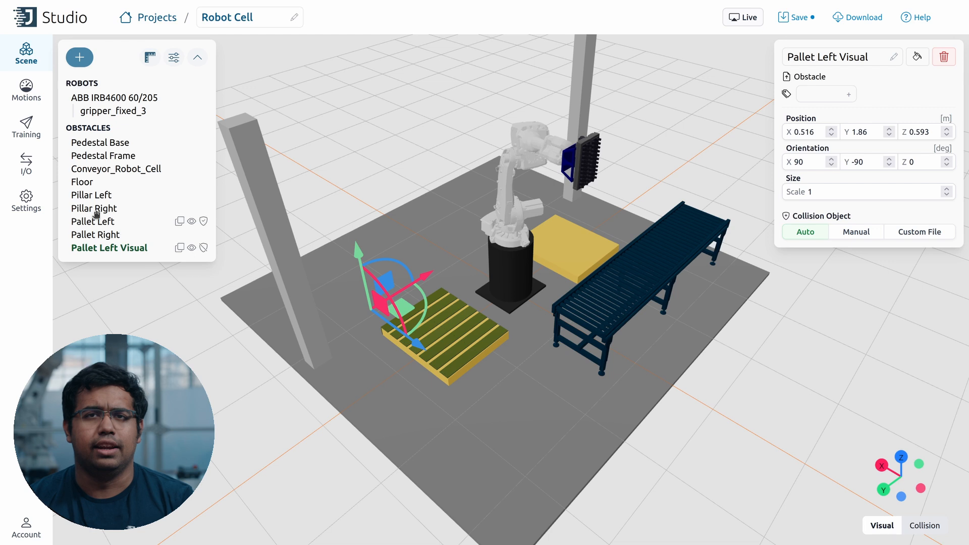
{"action": "left_click", "coordinate": [191, 221]}
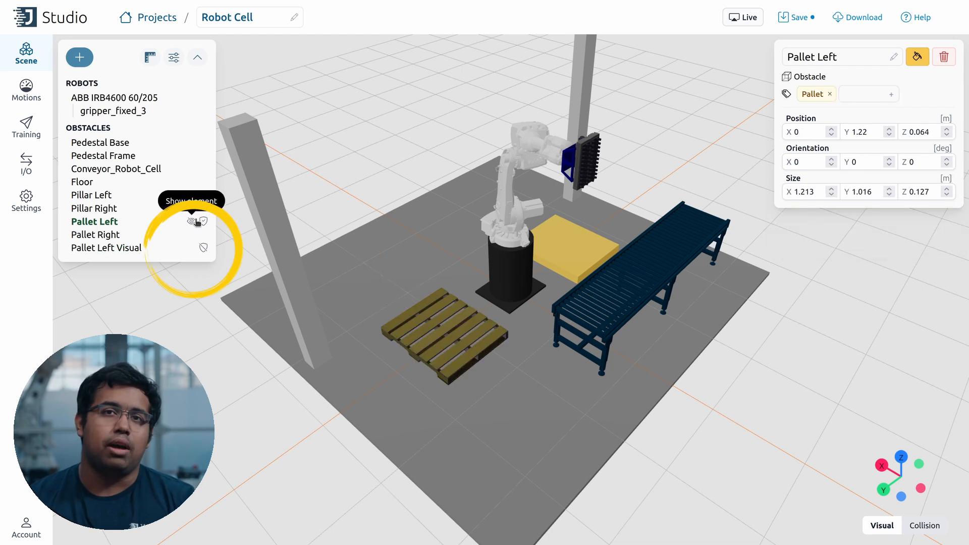
{"action": "left_click", "coordinate": [132, 248]}
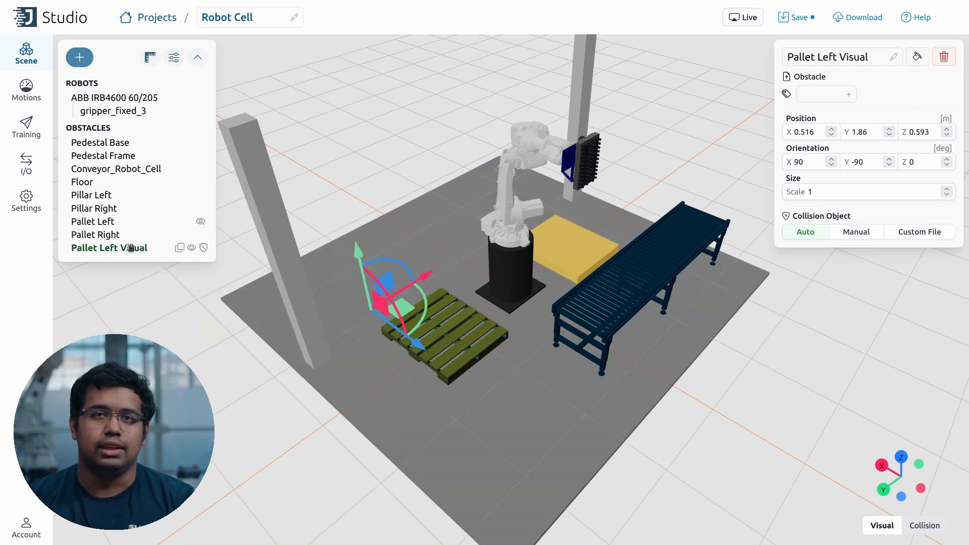
{"action": "left_click", "coordinate": [181, 246]}
Step: Rename the copy Pallet Right Visual, move it to Y -0.578, and save
{"action": "left_click", "coordinate": [153, 262]}
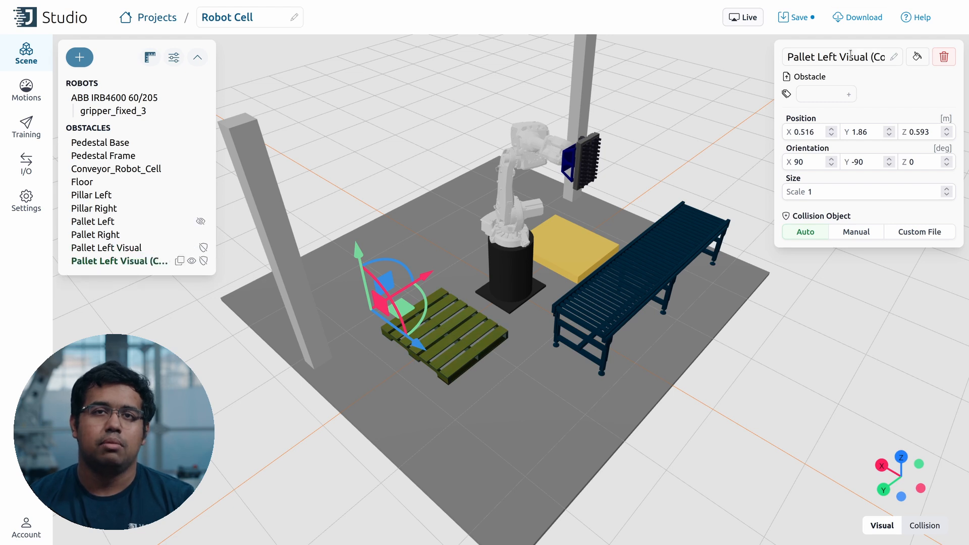
{"action": "left_click_drag", "start_coordinate": [821, 53], "coordinate": [888, 56]}
{"action": "key", "text": "BackSpace"}
{"action": "type", "text": "Right Visual"}
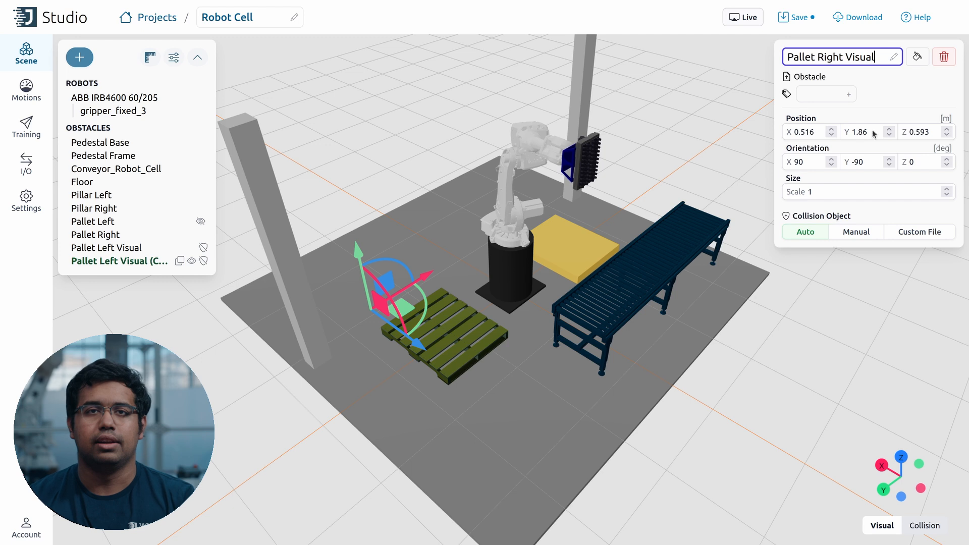
{"action": "double_click", "coordinate": [863, 132]}
{"action": "type", "text": "0."}
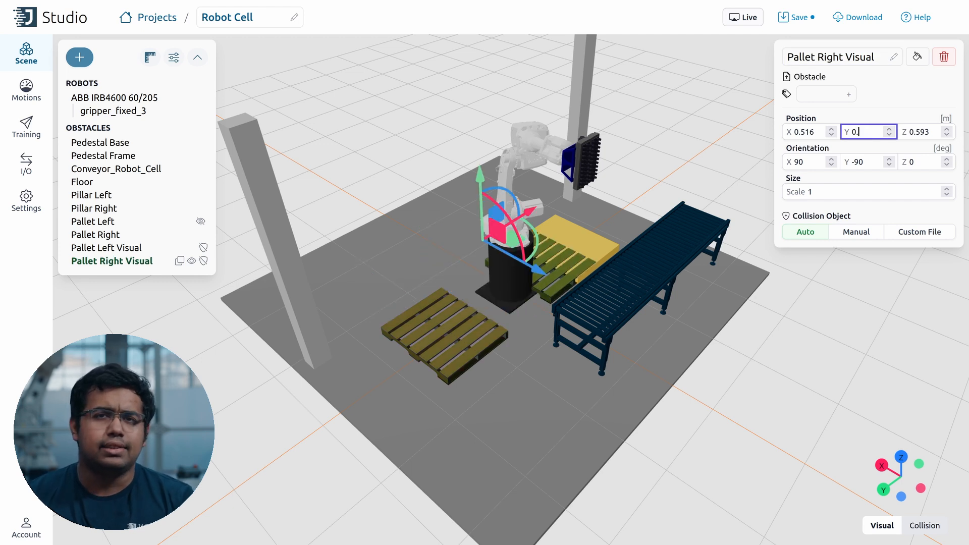
{"action": "type", "text": "578"}
{"action": "left_click", "coordinate": [795, 17]}
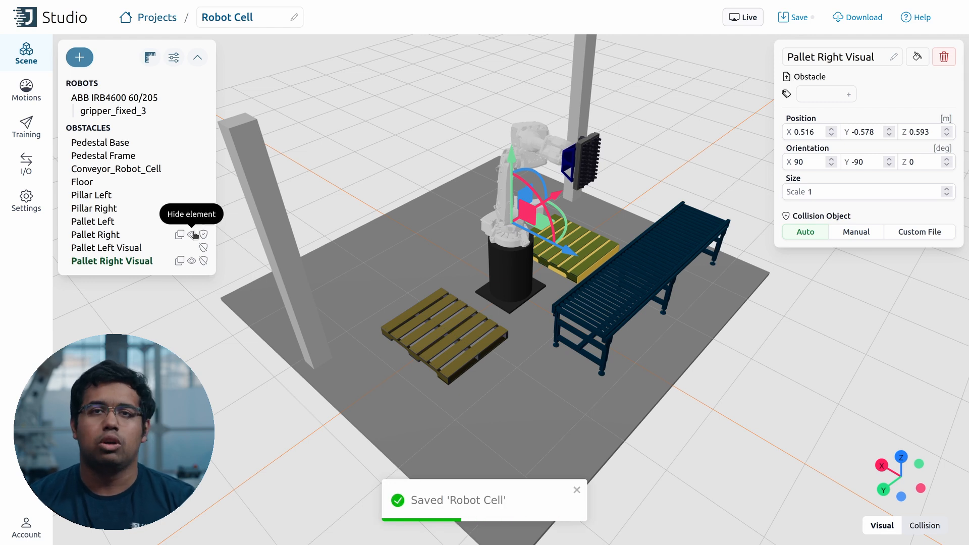
Step: Hide the Pallet Right box and save the project again
{"action": "left_click", "coordinate": [193, 234]}
{"action": "left_click", "coordinate": [776, 325]}
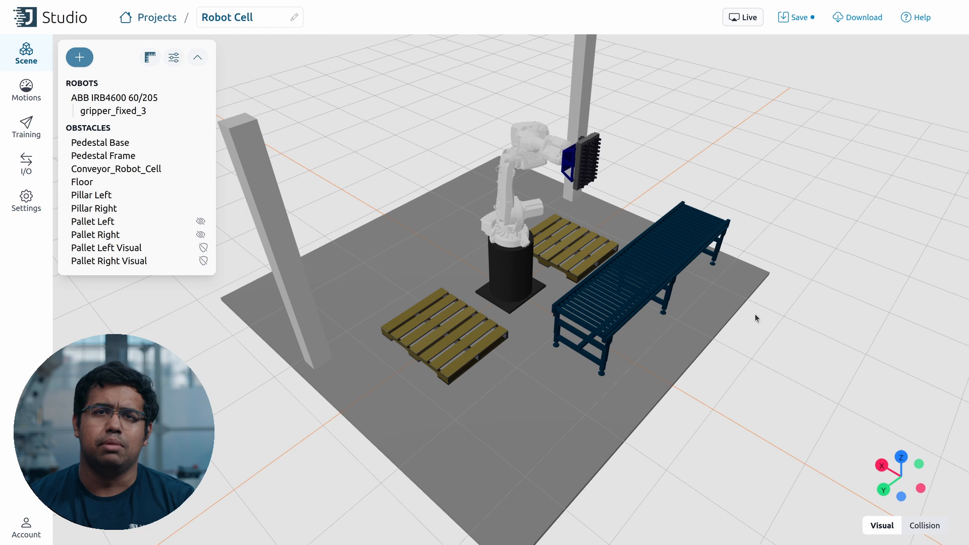
{"action": "left_click", "coordinate": [802, 18]}
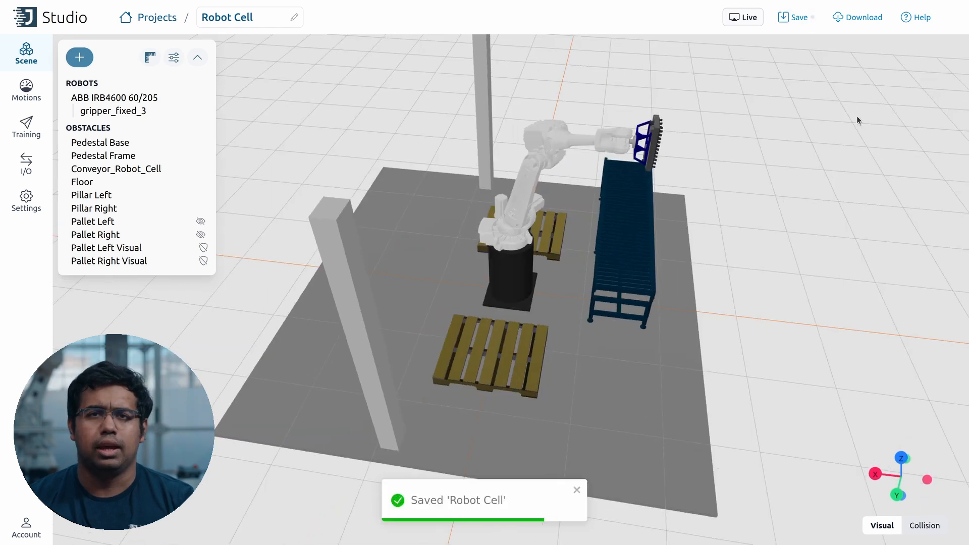
{"action": "scroll", "coordinate": [856, 117], "scroll_direction": "down", "scroll_amount": 3}
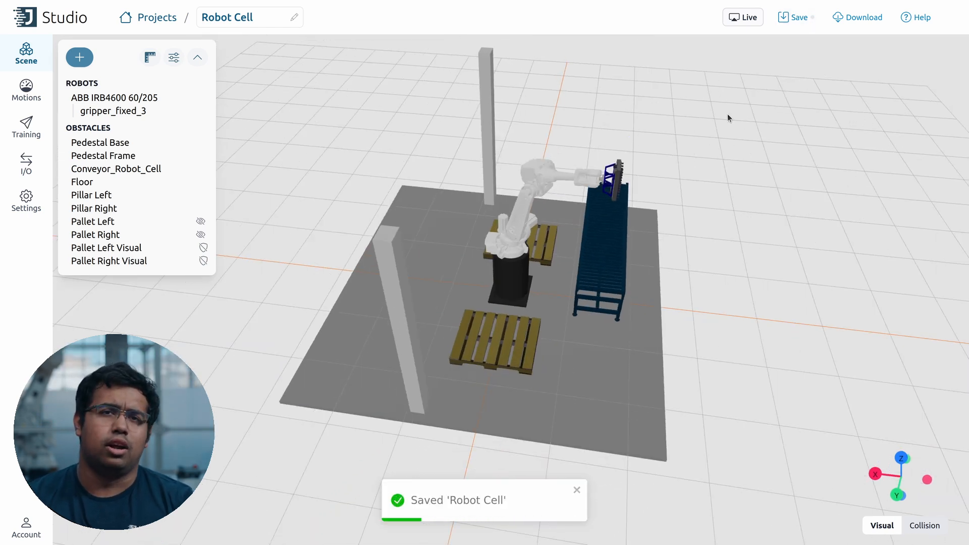
{"action": "left_click", "coordinate": [79, 57]}
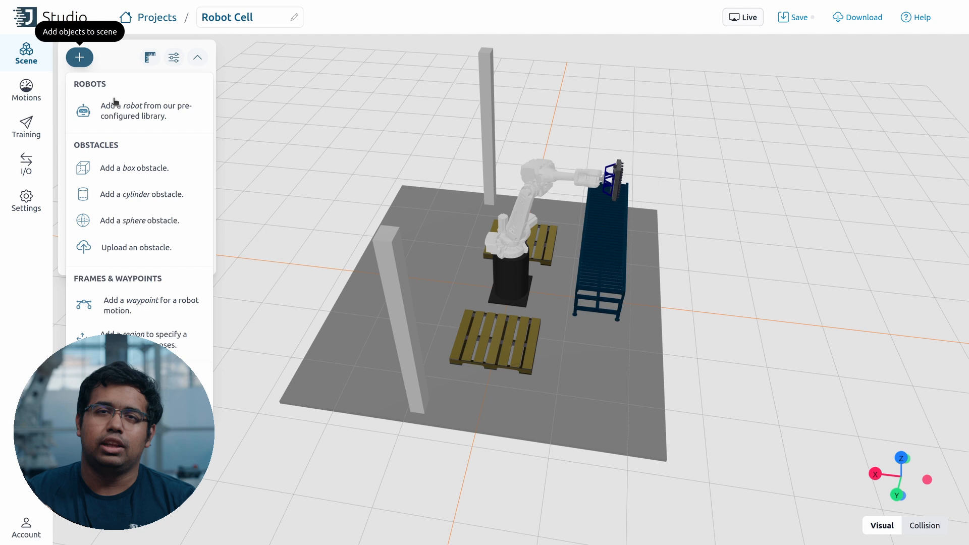
Step: Add a box obstacle and raise it high above the robot to about Z 3.35 m
{"action": "left_click", "coordinate": [135, 168]}
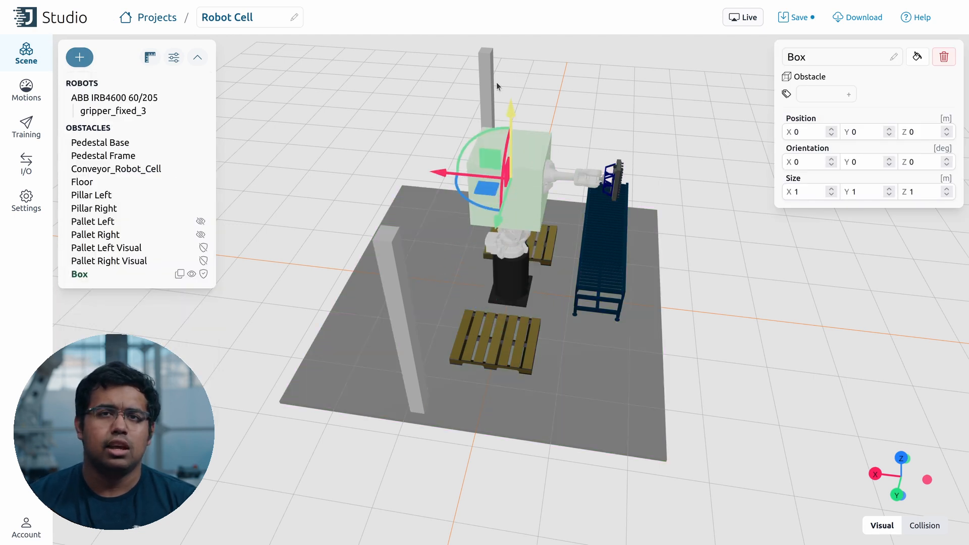
{"action": "left_click_drag", "start_coordinate": [510, 110], "coordinate": [536, 40]}
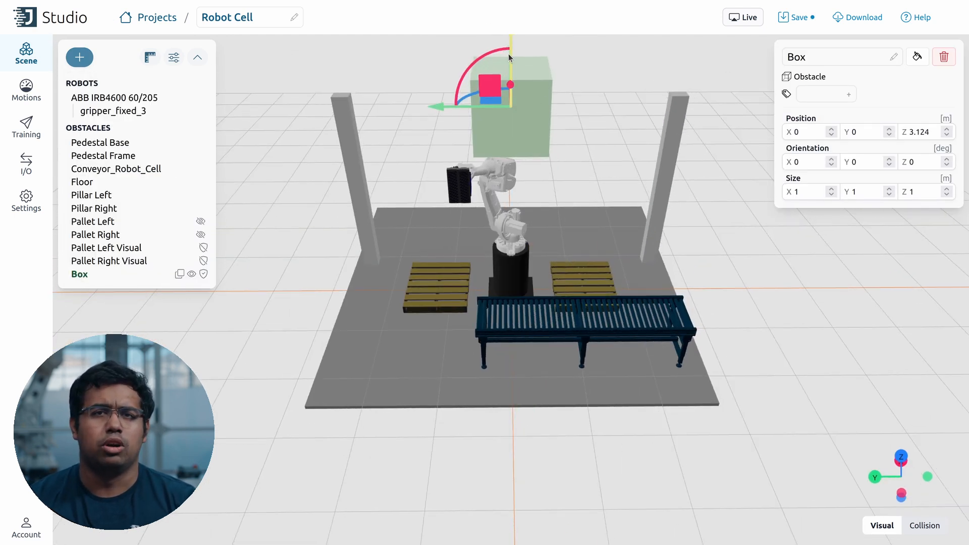
{"action": "left_click_drag", "start_coordinate": [510, 35], "coordinate": [510, 28]}
Step: Set the box size to 5 × 5 × 0.05 m to make a thin slab
{"action": "left_click", "coordinate": [803, 194]}
{"action": "double_click", "coordinate": [804, 193]}
{"action": "type", "text": "5"}
{"action": "key", "text": "Tab"}
{"action": "type", "text": "5"}
{"action": "key", "text": "Tab"}
{"action": "type", "text": "0.5"}
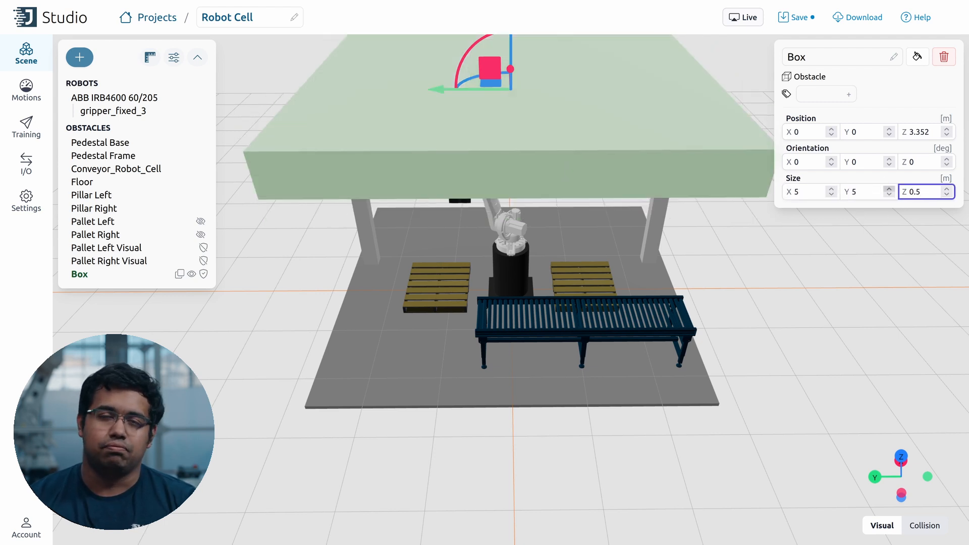
{"action": "key", "text": "BackSpace"}
{"action": "type", "text": "05"}
Step: Hide the To Avoid slab and save the project
{"action": "left_click_drag", "start_coordinate": [385, 248], "coordinate": [555, 222]}
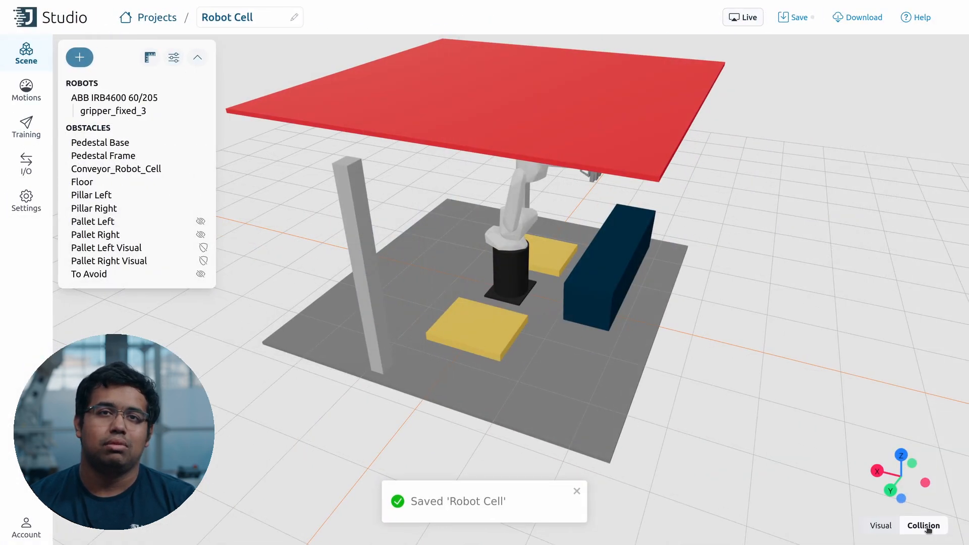
{"action": "left_click_drag", "start_coordinate": [827, 414], "coordinate": [743, 387]}
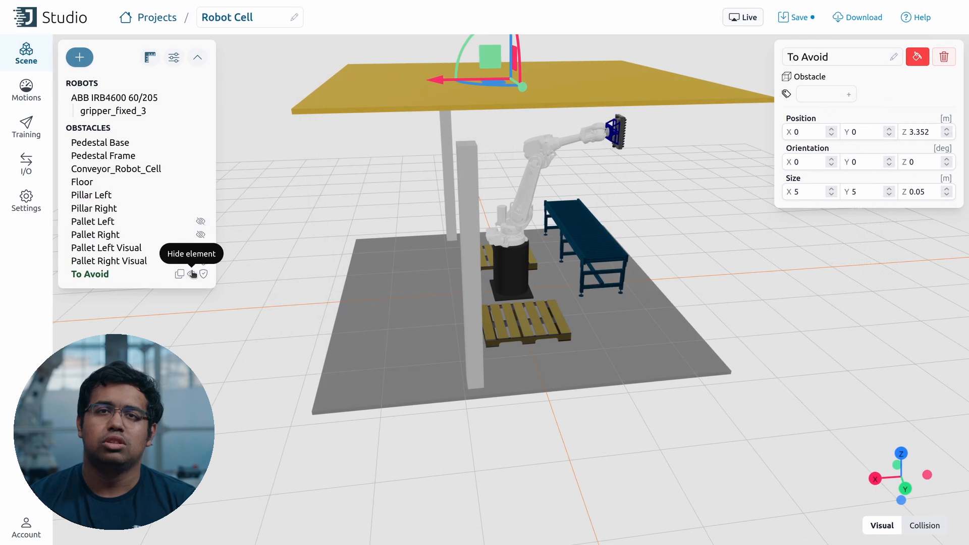
{"action": "left_click", "coordinate": [123, 275]}
{"action": "left_click", "coordinate": [130, 311]}
{"action": "left_click_drag", "start_coordinate": [720, 263], "coordinate": [674, 272]}
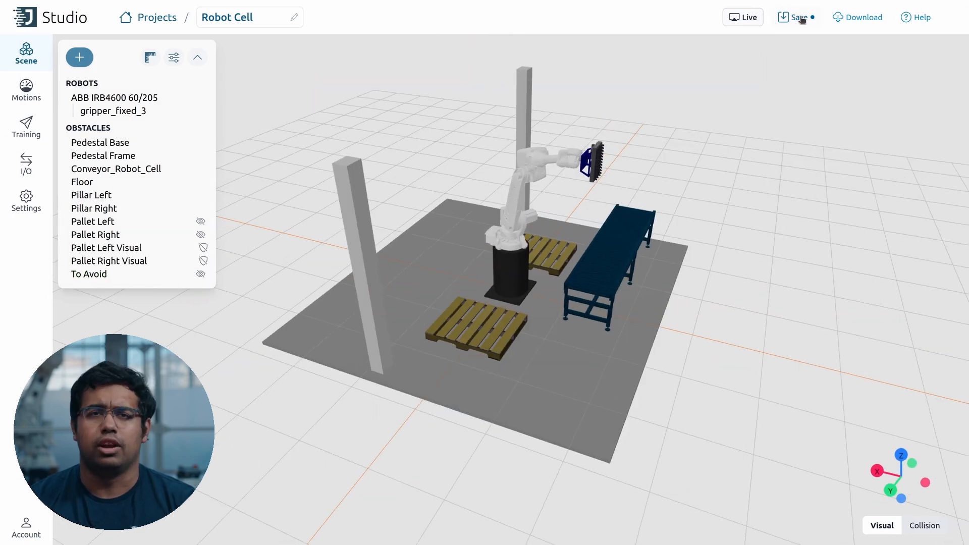
{"action": "left_click", "coordinate": [796, 17]}
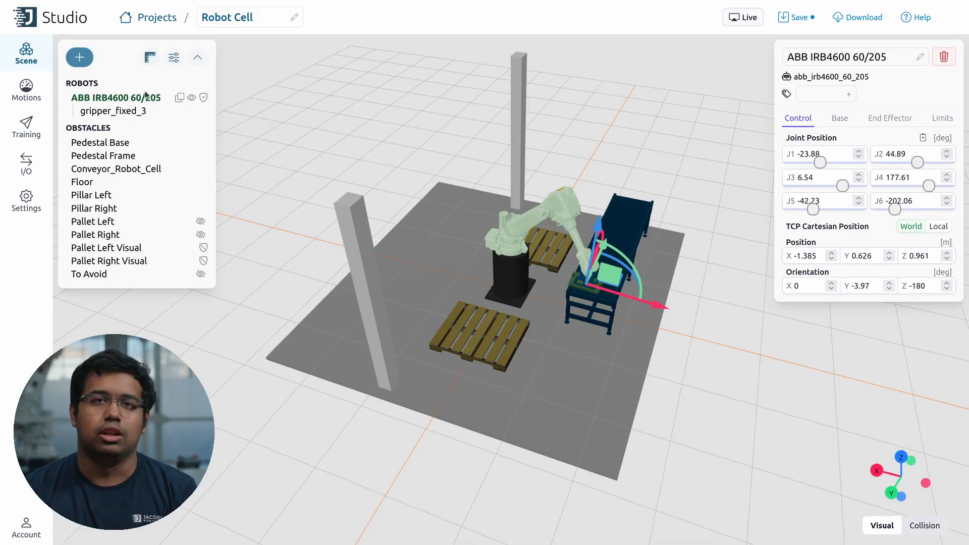
Step: Raise the robot's tool to about Z 1.896 m and shift it to X -1.218
{"action": "left_click_drag", "start_coordinate": [598, 225], "coordinate": [609, 175]}
{"action": "left_click_drag", "start_coordinate": [664, 258], "coordinate": [636, 257]}
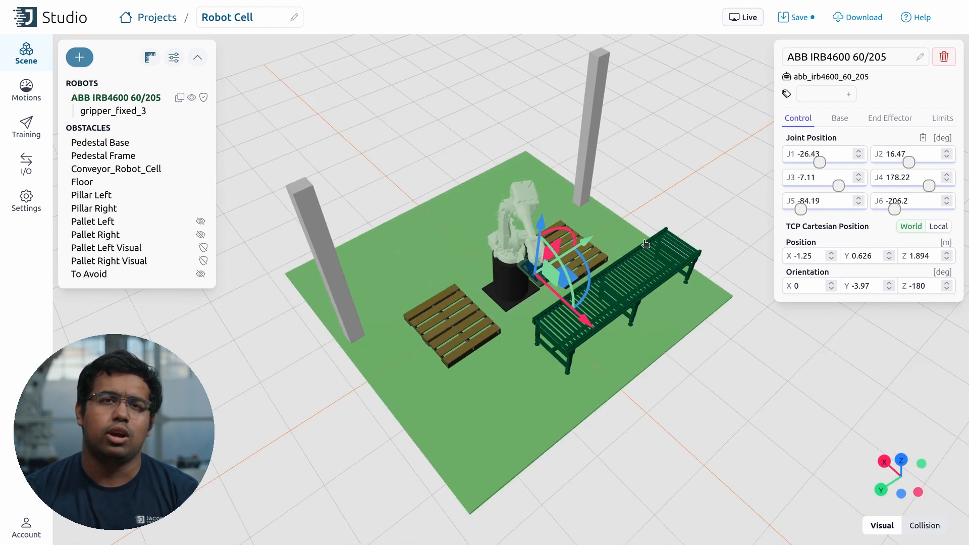
{"action": "left_click_drag", "start_coordinate": [595, 244], "coordinate": [600, 242]}
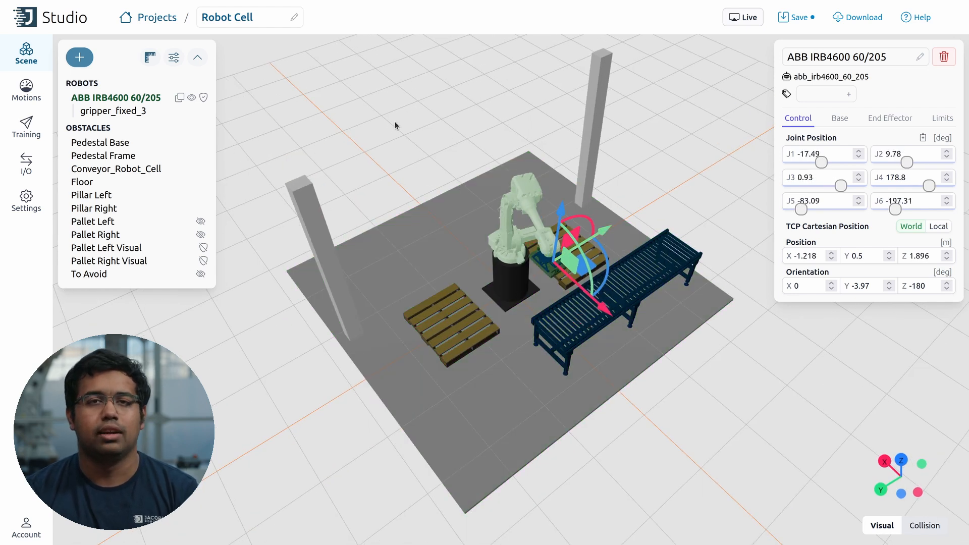
Step: Add a waypoint at the current tool pose and name it Home
{"action": "left_click", "coordinate": [80, 57]}
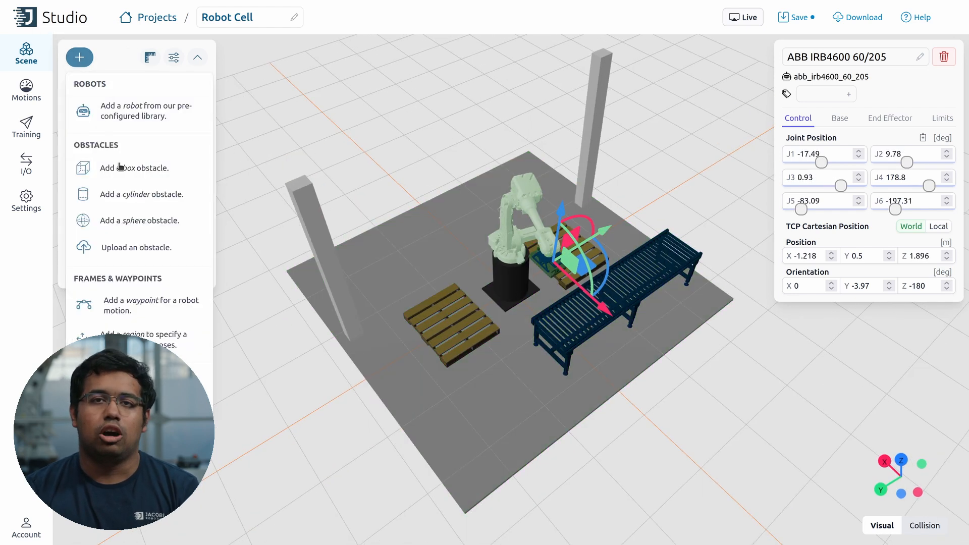
{"action": "left_click", "coordinate": [138, 312]}
{"action": "left_click", "coordinate": [830, 55]}
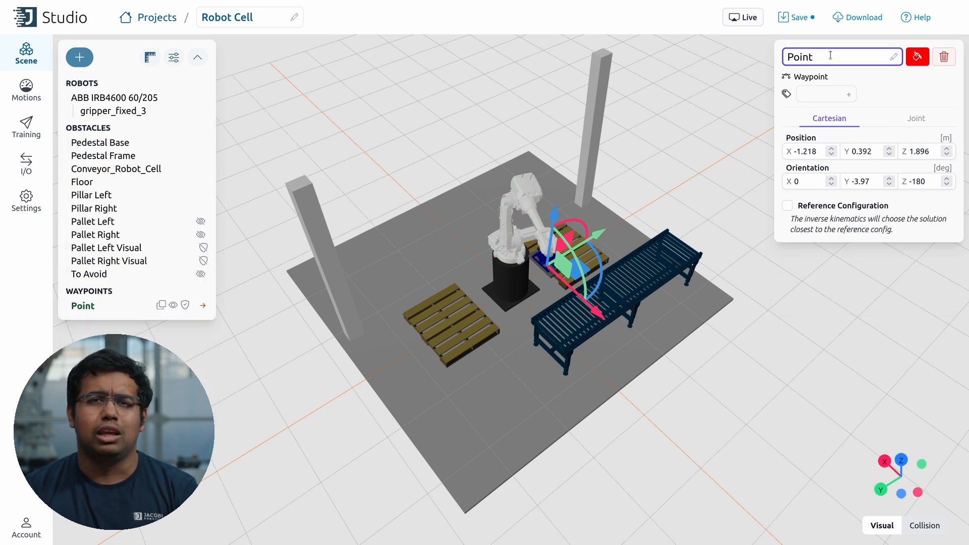
{"action": "type", "text": "Home"}
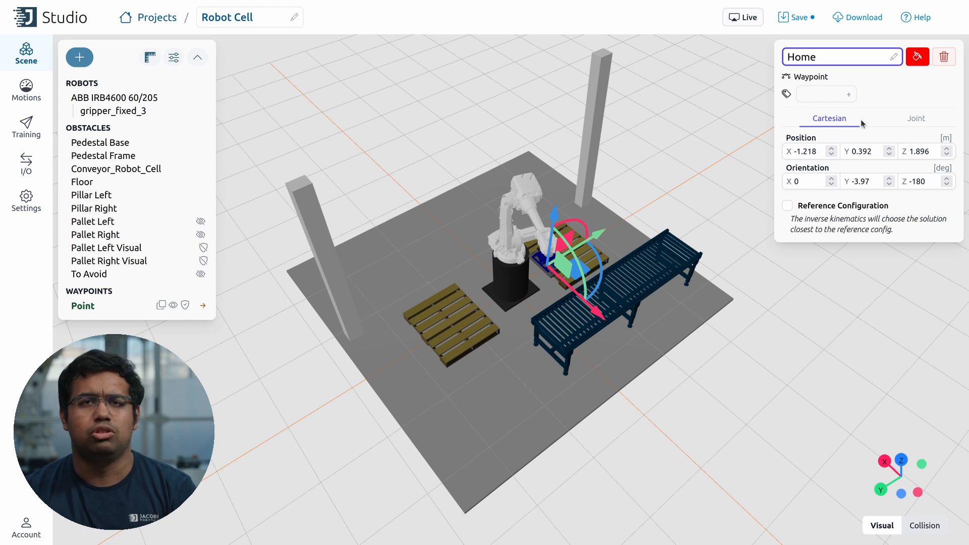
{"action": "left_click", "coordinate": [914, 118]}
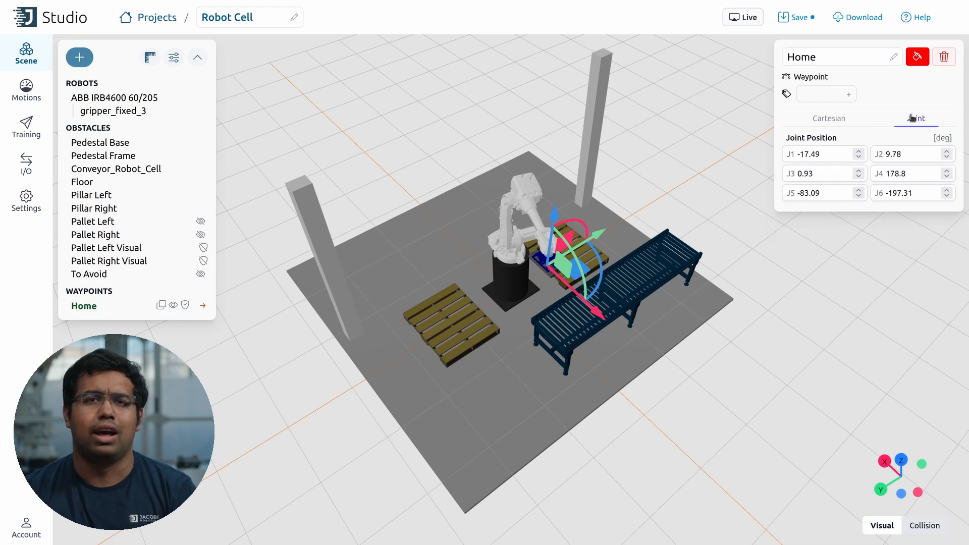
Step: Tag the Home waypoint with the label Home and save the project
{"action": "left_click", "coordinate": [817, 99]}
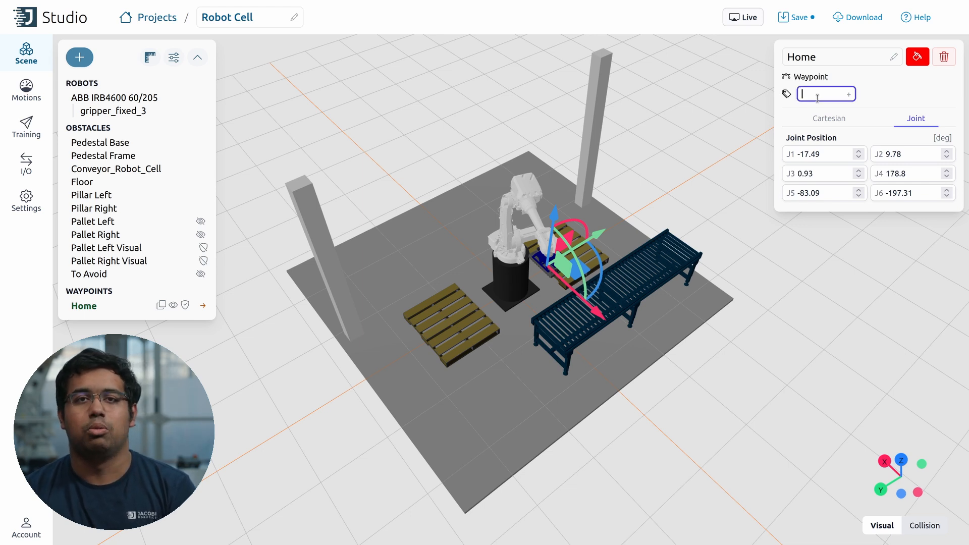
{"action": "key", "text": "Return"}
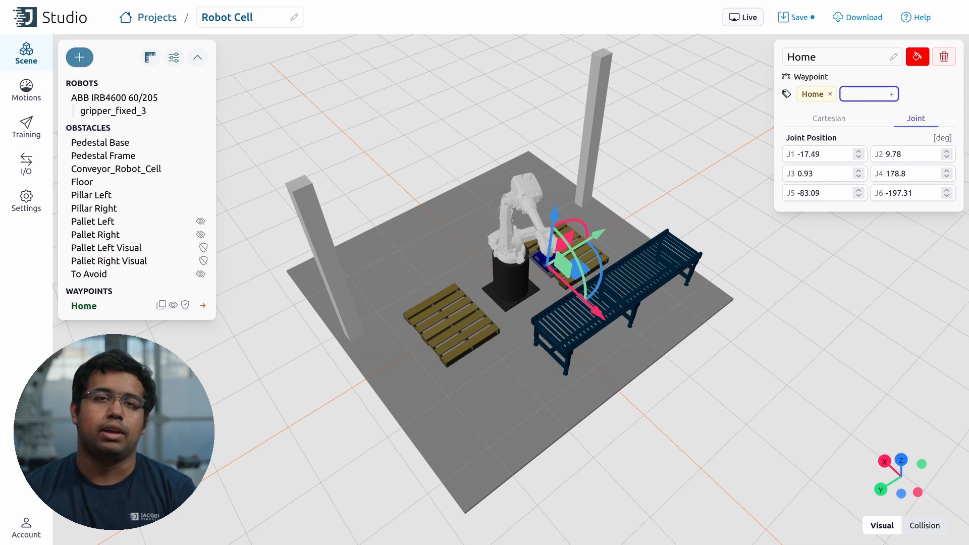
{"action": "left_click", "coordinate": [806, 21]}
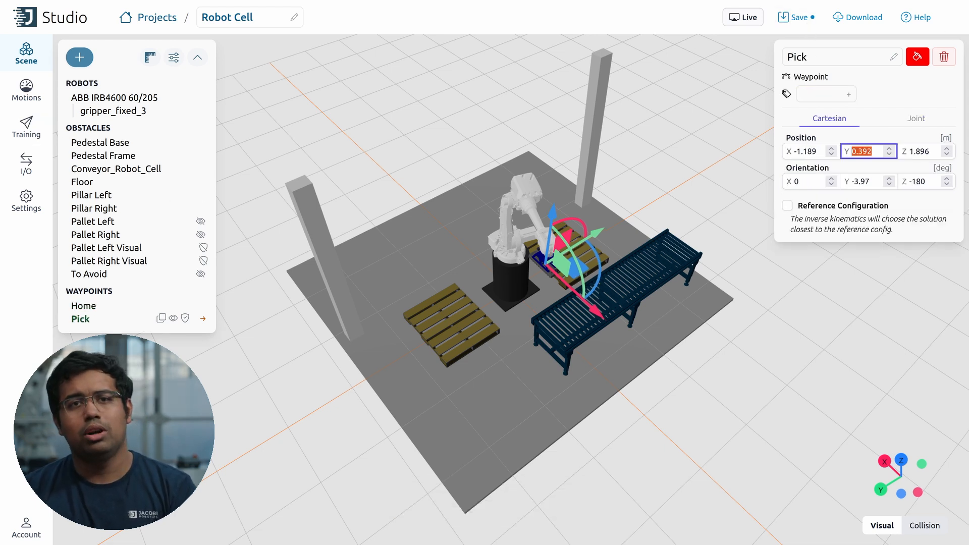
Step: Set the Pick waypoint to Y 0.311, Z 0.711 with orientation Y 0, then save
{"action": "type", "text": "0.311"}
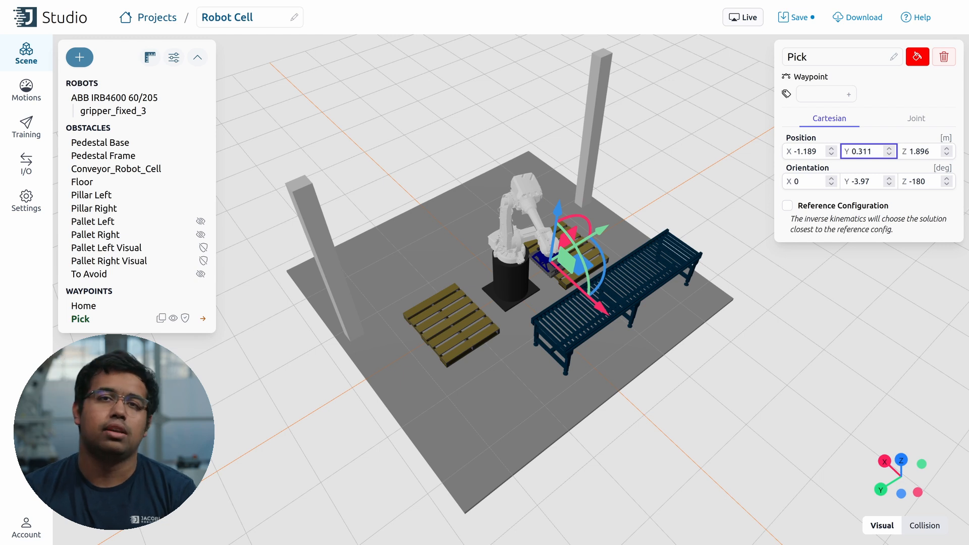
{"action": "key", "text": "Tab"}
{"action": "type", "text": "0.711"}
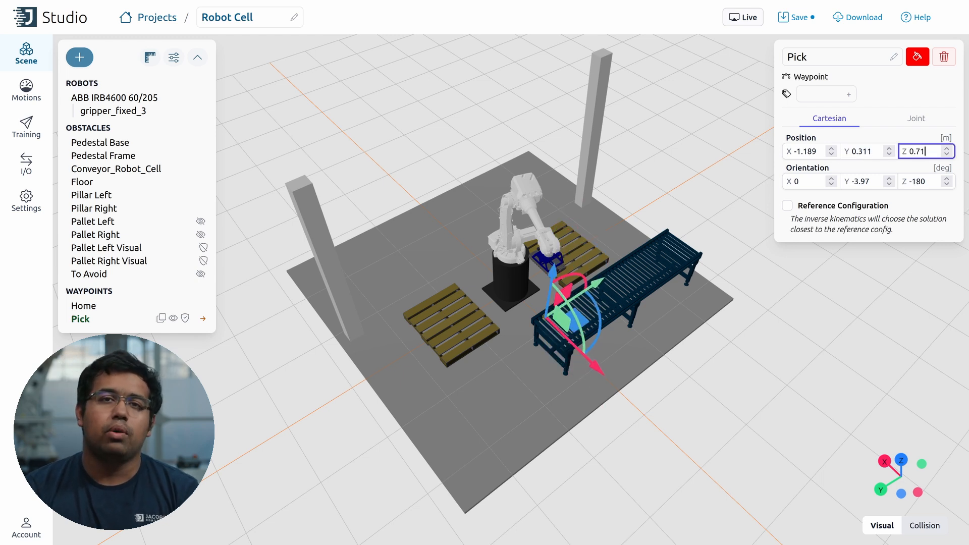
{"action": "left_click", "coordinate": [910, 181]}
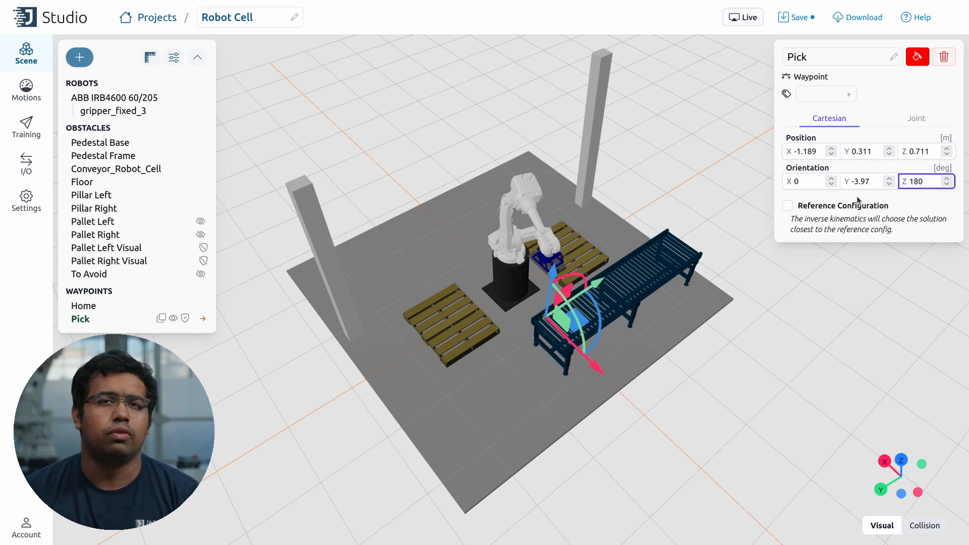
{"action": "double_click", "coordinate": [860, 181]}
{"action": "type", "text": "0"}
{"action": "left_click_drag", "start_coordinate": [750, 344], "coordinate": [810, 362]}
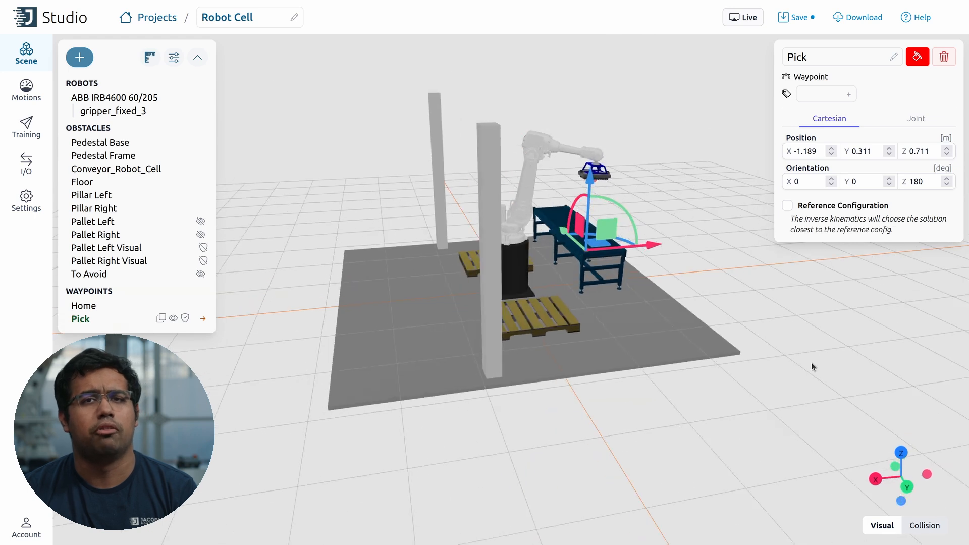
{"action": "left_click", "coordinate": [796, 17]}
Step: Tag the Pick waypoint with the label Pick
{"action": "left_click", "coordinate": [813, 92]}
{"action": "type", "text": "Pick"}
{"action": "key", "text": "Return"}
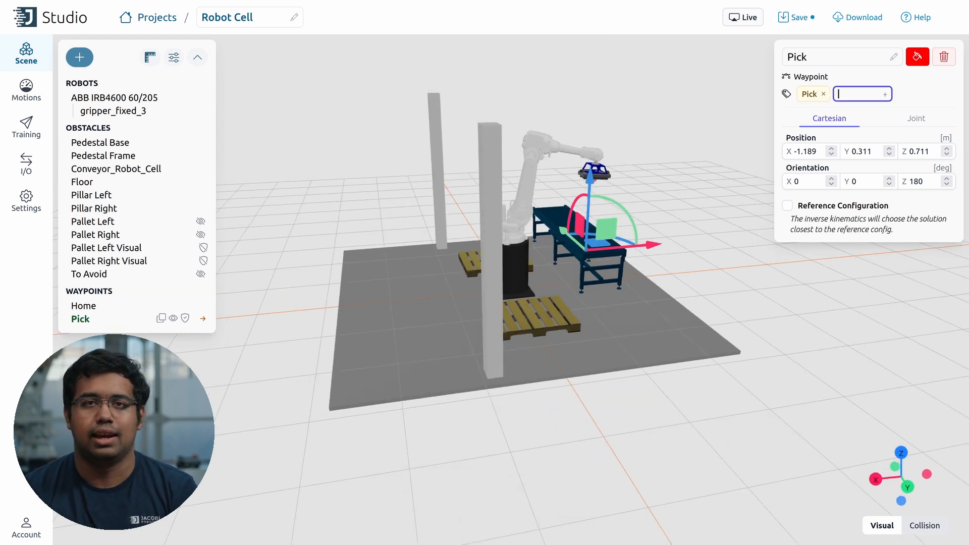
Step: Lower the tool toward the conveyor, jump the robot to Pick, and reopen Pick's properties
{"action": "left_click", "coordinate": [574, 151]}
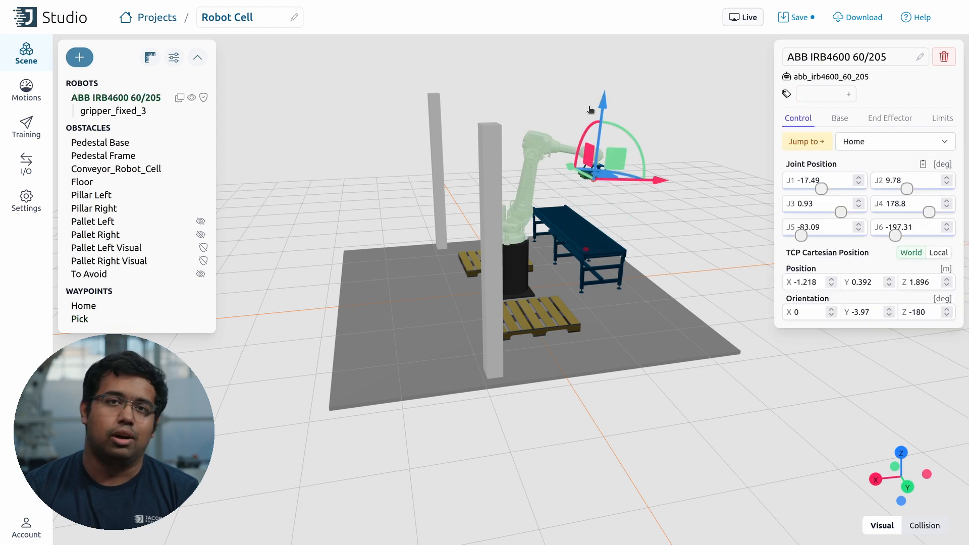
{"action": "left_click_drag", "start_coordinate": [603, 103], "coordinate": [596, 173]}
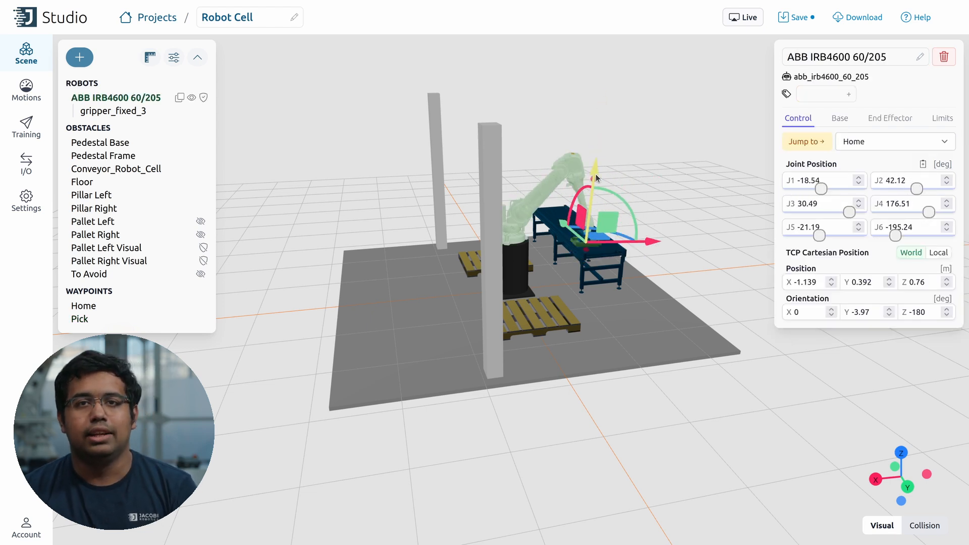
{"action": "left_click", "coordinate": [871, 148]}
{"action": "left_click", "coordinate": [821, 144]}
{"action": "left_click", "coordinate": [860, 146]}
{"action": "left_click", "coordinate": [856, 171]}
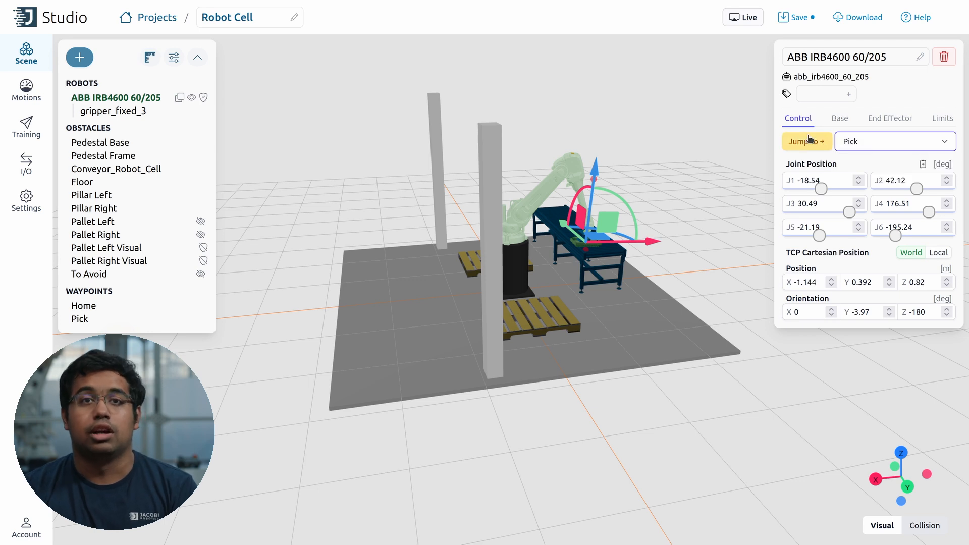
{"action": "left_click", "coordinate": [806, 142]}
{"action": "left_click", "coordinate": [81, 319]}
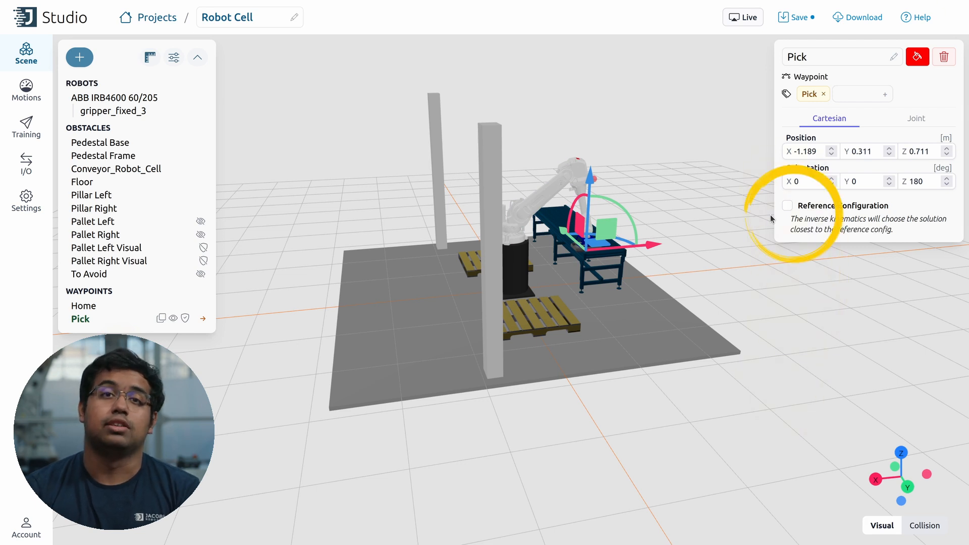
Step: Enable the Pick waypoint's reference configuration (J1 -14.66, J2 48.6, J3 28.88°) and reopen its properties
{"action": "left_click", "coordinate": [788, 206]}
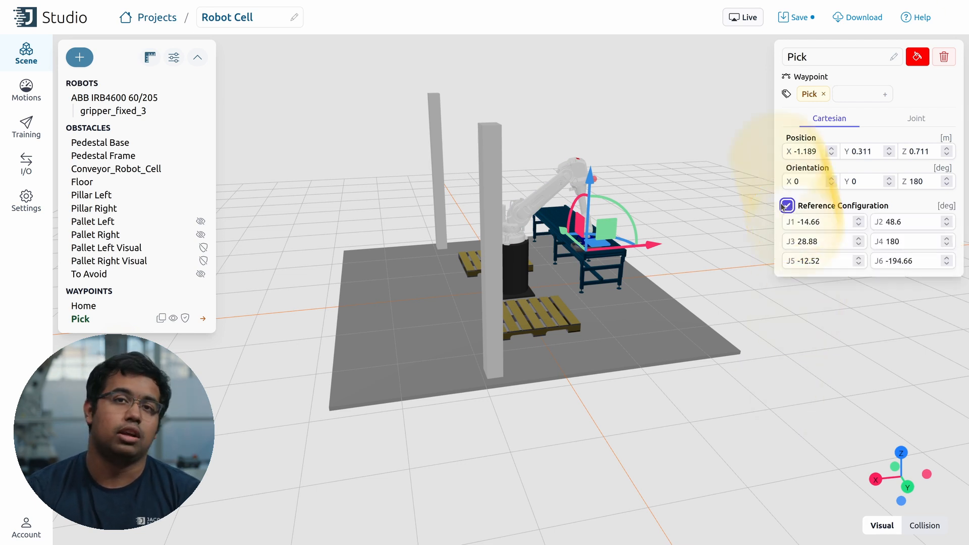
{"action": "left_click", "coordinate": [708, 201]}
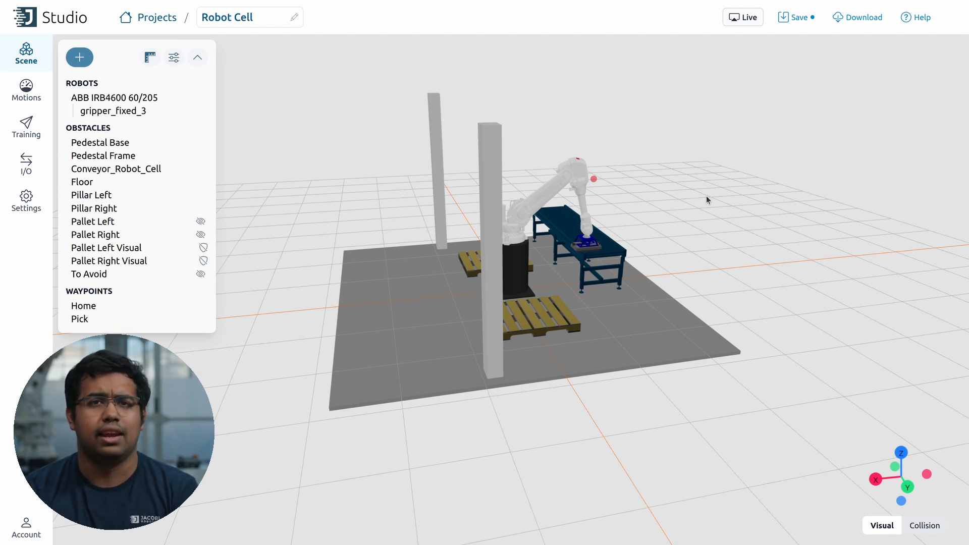
{"action": "left_click", "coordinate": [89, 318]}
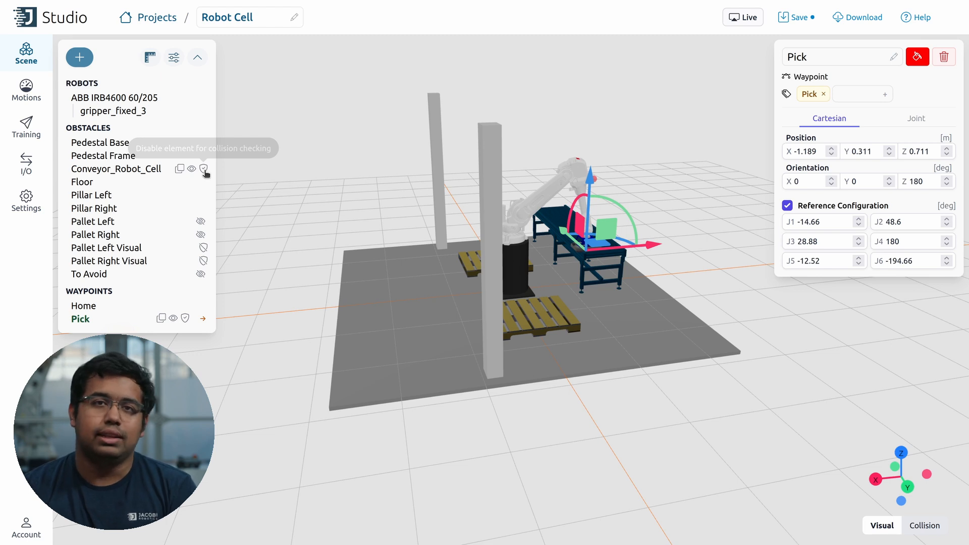
Step: Exclude Conveyor_Robot_Cell from collision checks, then jump the robot to Home and back to Pick
{"action": "left_click", "coordinate": [204, 172]}
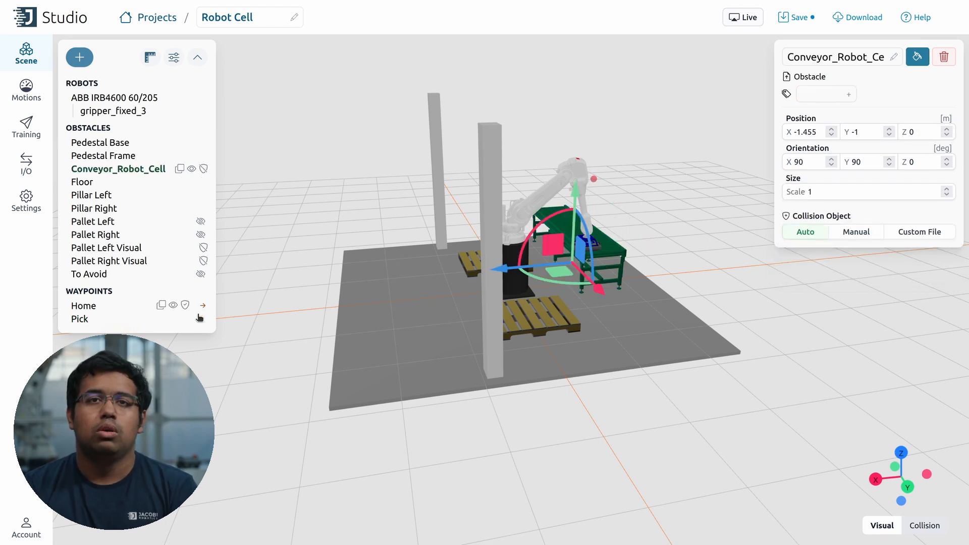
{"action": "left_click", "coordinate": [202, 307]}
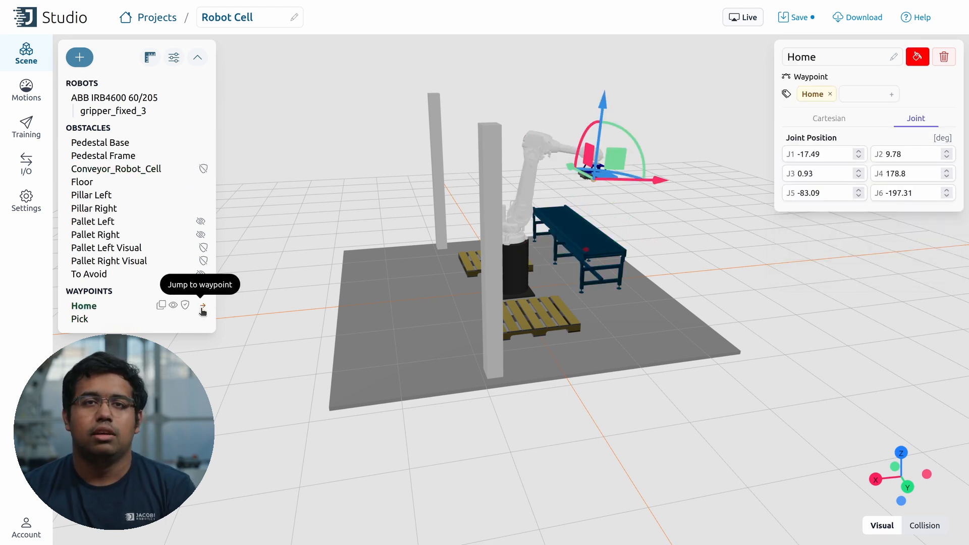
{"action": "left_click", "coordinate": [202, 319]}
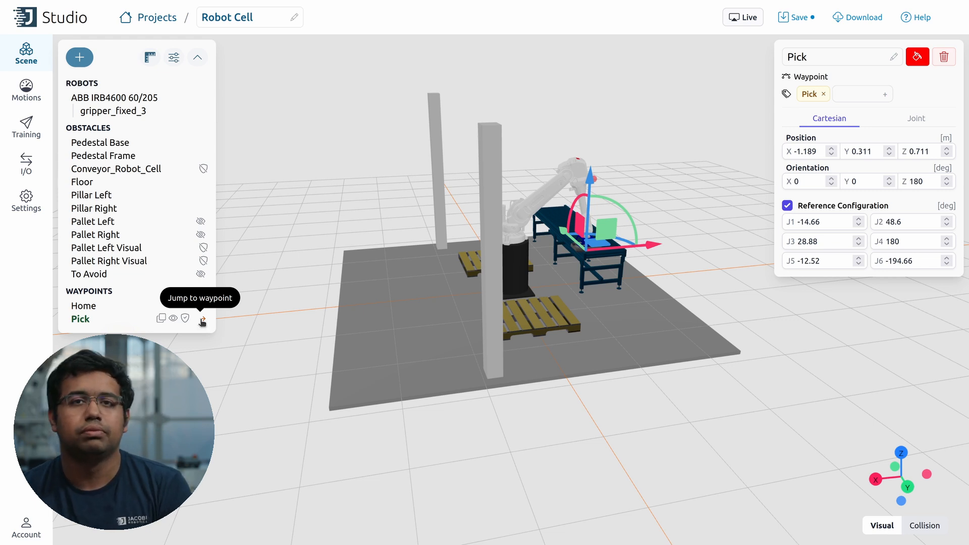
Step: Add Motion 1 from Home to Pick and play back the planned path
{"action": "left_click", "coordinate": [29, 98]}
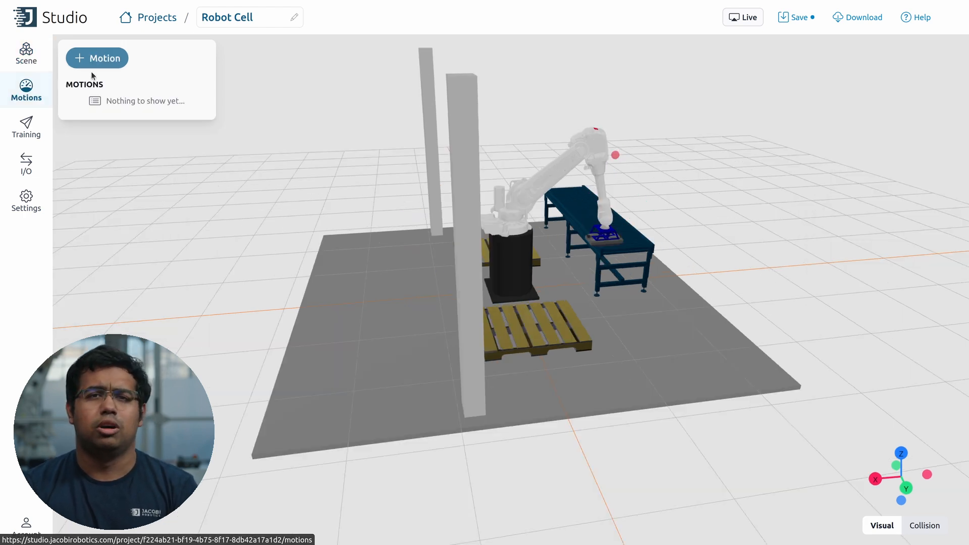
{"action": "left_click", "coordinate": [108, 60]}
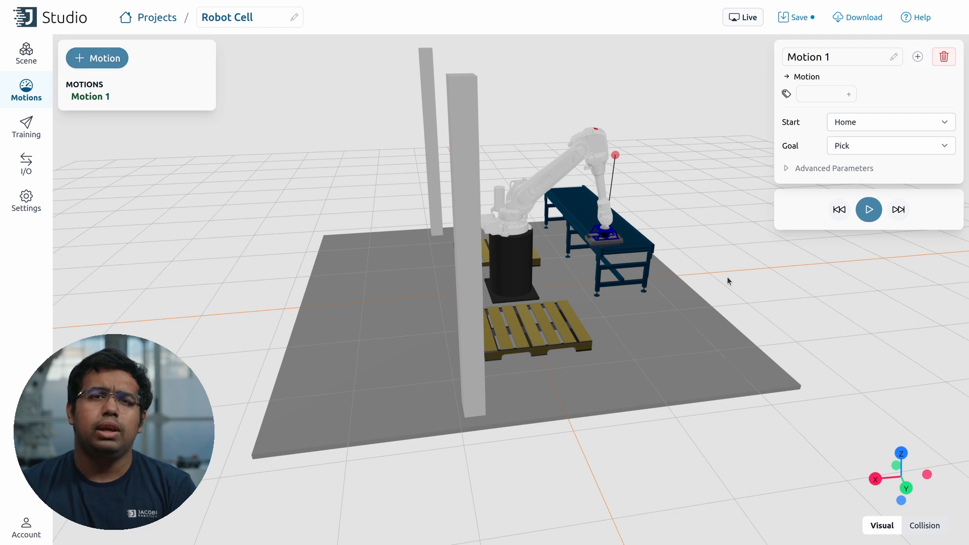
{"action": "left_click", "coordinate": [872, 218]}
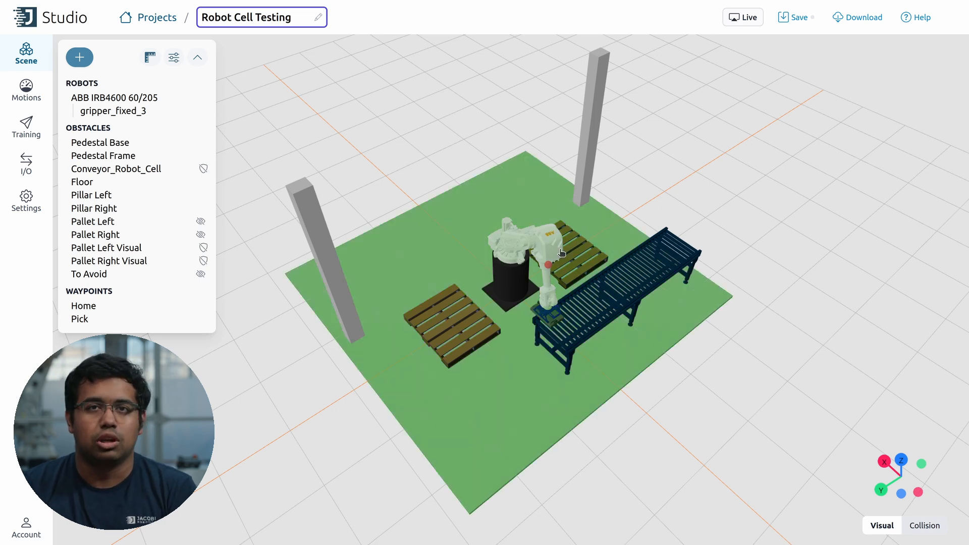
Step: Pose the robot with J1 0.37, J2 16.34, J3 28.5 and J4 38.48°
{"action": "left_click", "coordinate": [562, 252]}
{"action": "left_click_drag", "start_coordinate": [827, 191], "coordinate": [825, 189]}
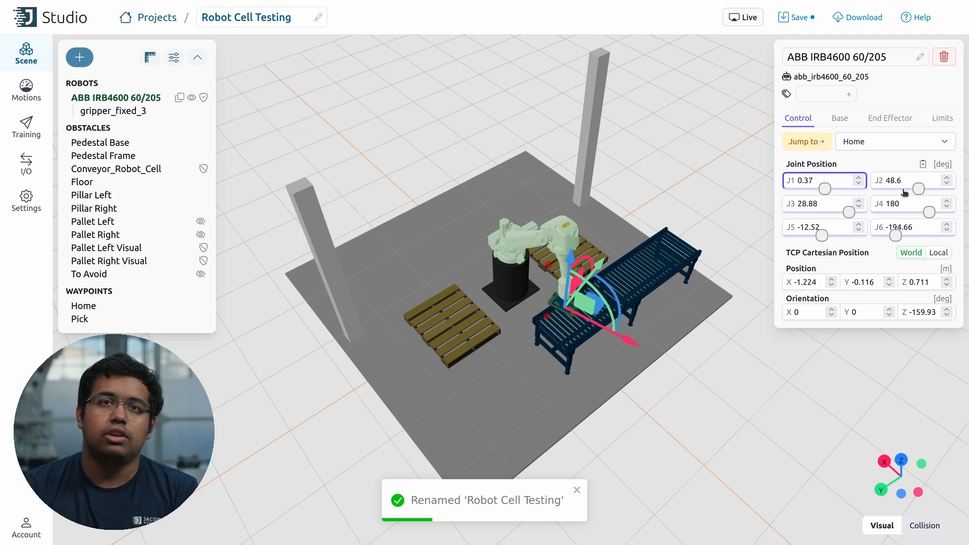
{"action": "mouse_move", "coordinate": [919, 188]}
{"action": "left_mouse_down"}
{"action": "mouse_move", "coordinate": [903, 189]}
{"action": "mouse_move", "coordinate": [912, 190]}
{"action": "left_mouse_up"}
{"action": "left_click_drag", "start_coordinate": [849, 212], "coordinate": [851, 216]}
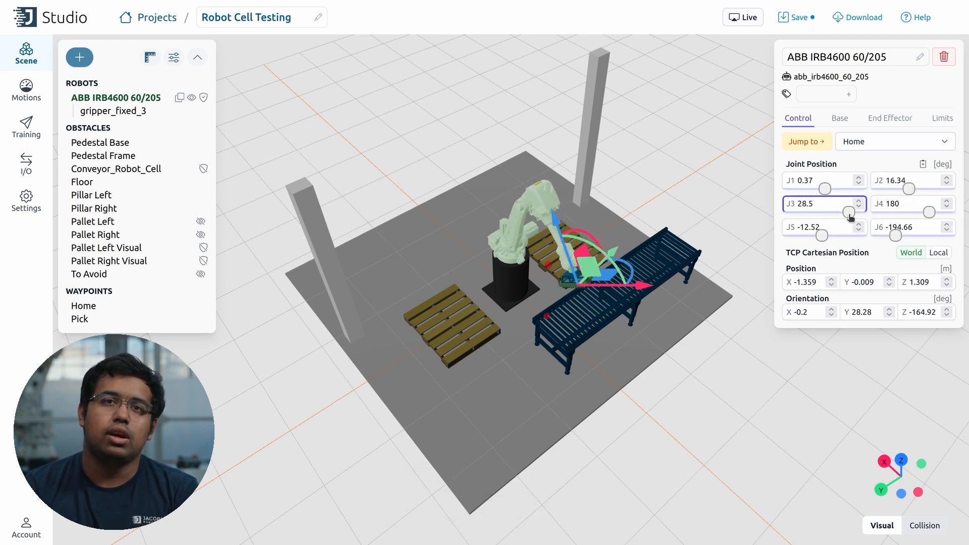
{"action": "mouse_move", "coordinate": [929, 213]}
{"action": "left_mouse_down"}
{"action": "mouse_move", "coordinate": [910, 215]}
{"action": "mouse_move", "coordinate": [919, 216]}
{"action": "left_mouse_up"}
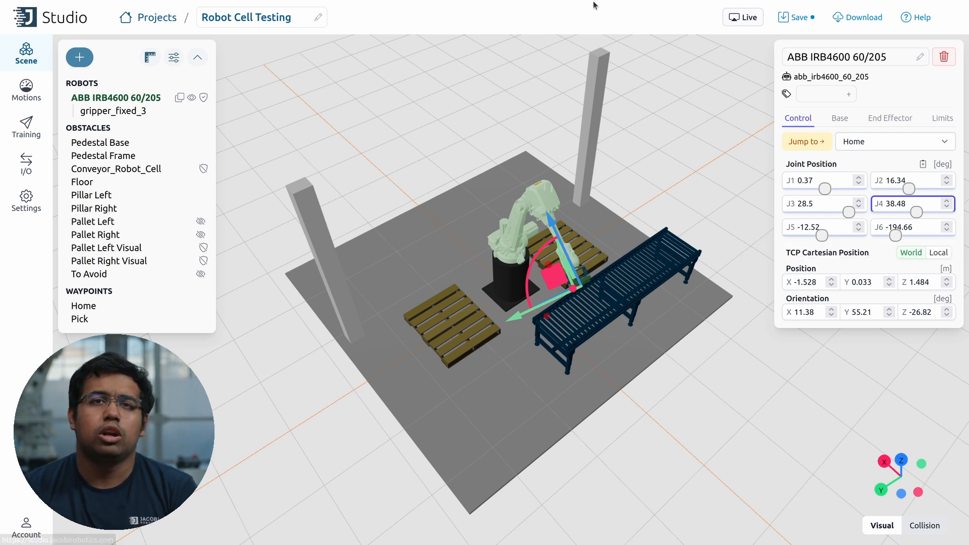
Step: Delete Motion 1 from Robot Cell, then save and download it as Robot Cell.jacobi-project
{"action": "left_click", "coordinate": [146, 17]}
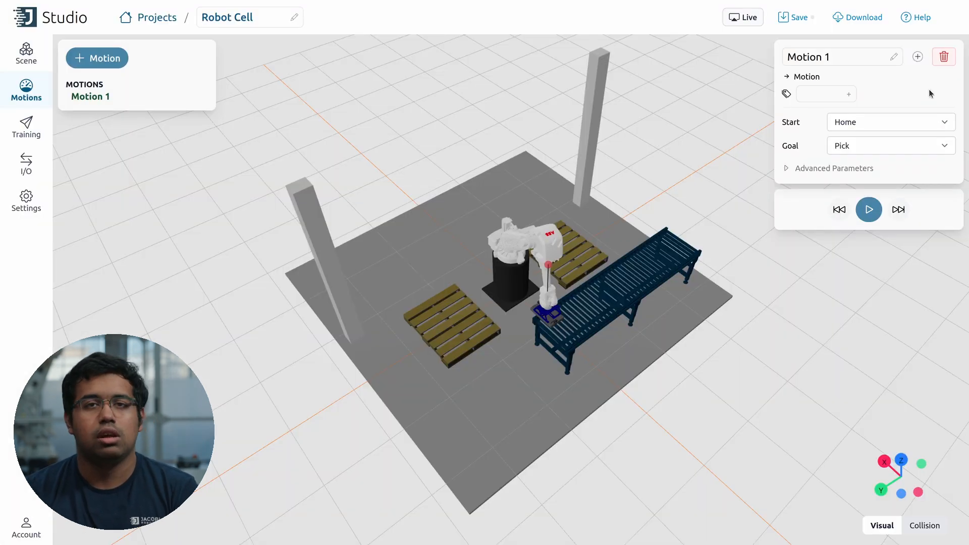
{"action": "left_click", "coordinate": [943, 57]}
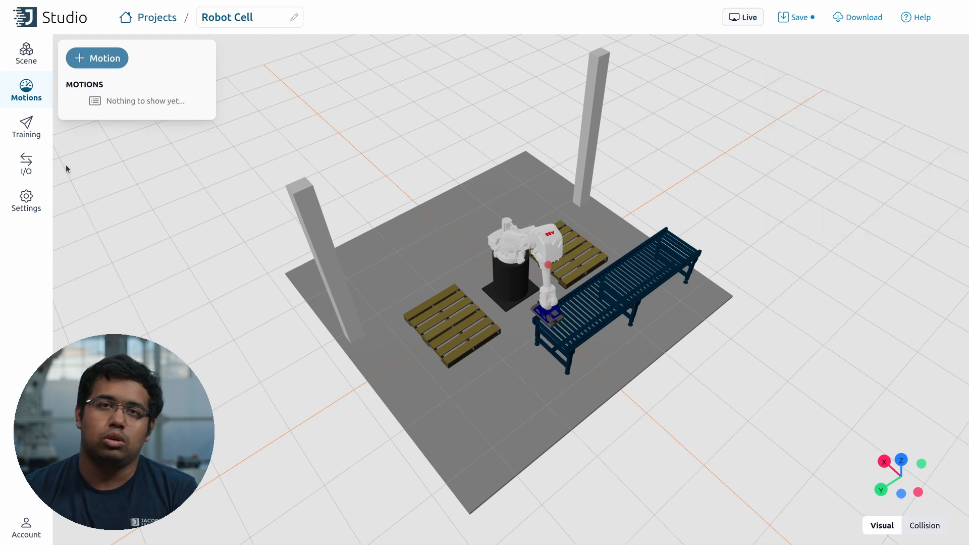
{"action": "left_click", "coordinate": [26, 197]}
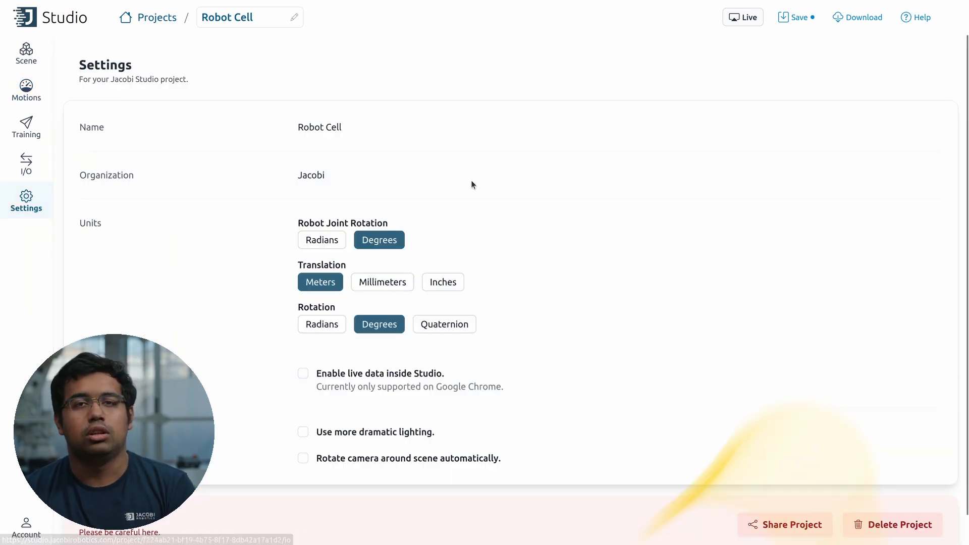
{"action": "scroll", "coordinate": [505, 188], "scroll_direction": "down", "scroll_amount": 1}
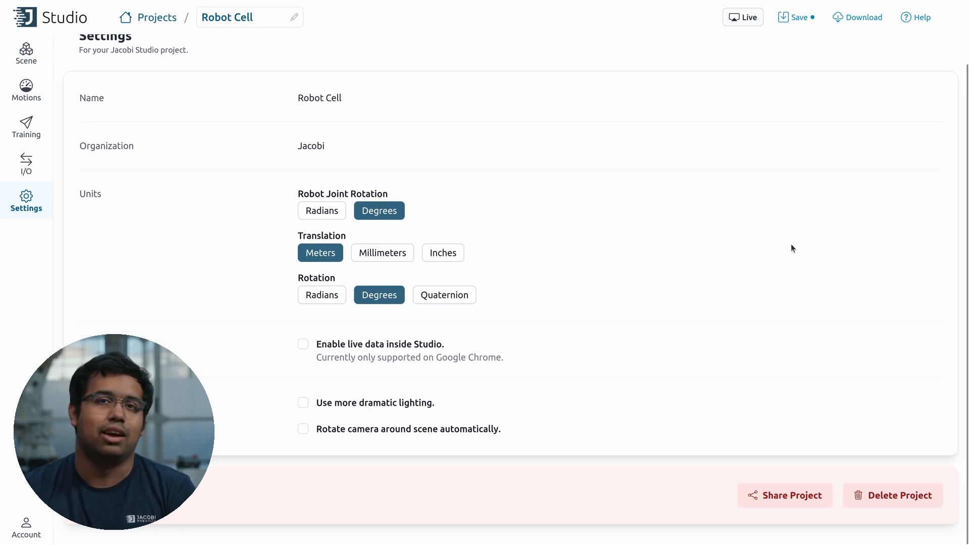
{"action": "left_click", "coordinate": [812, 15]}
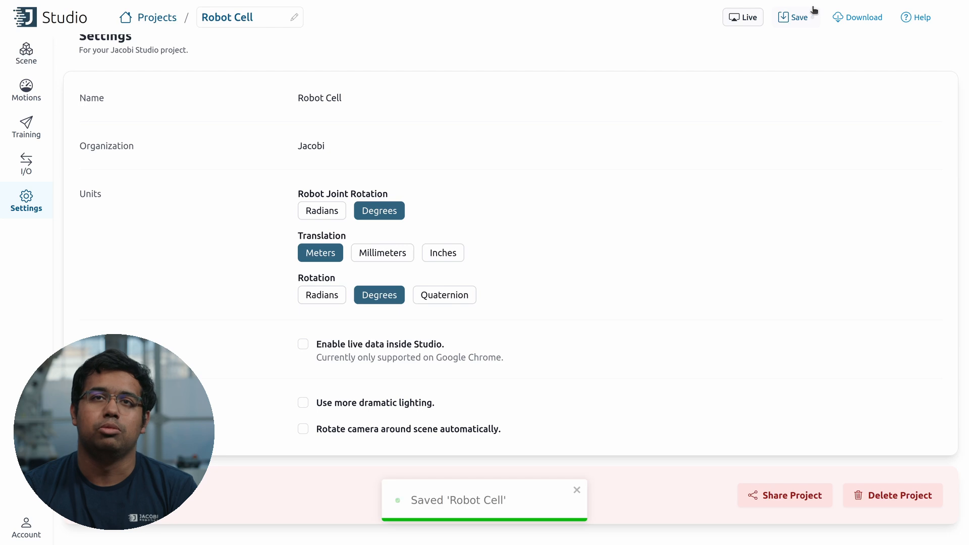
{"action": "left_click", "coordinate": [851, 17]}
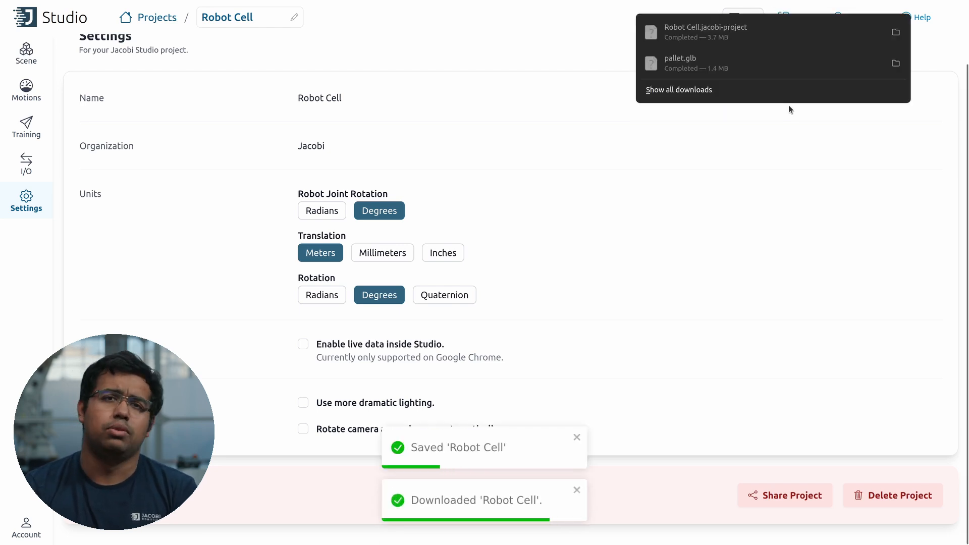